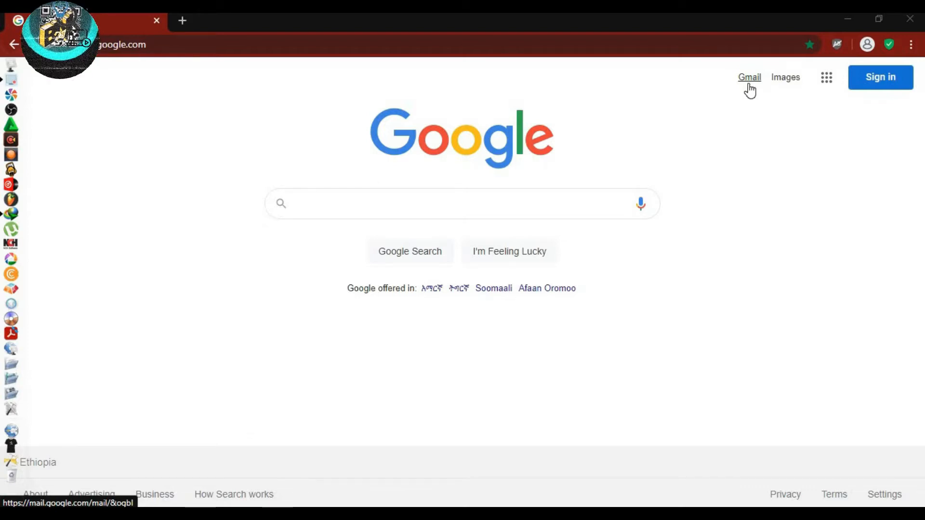
Click into the empty search box on the google.com home page.
left_click(548, 207)
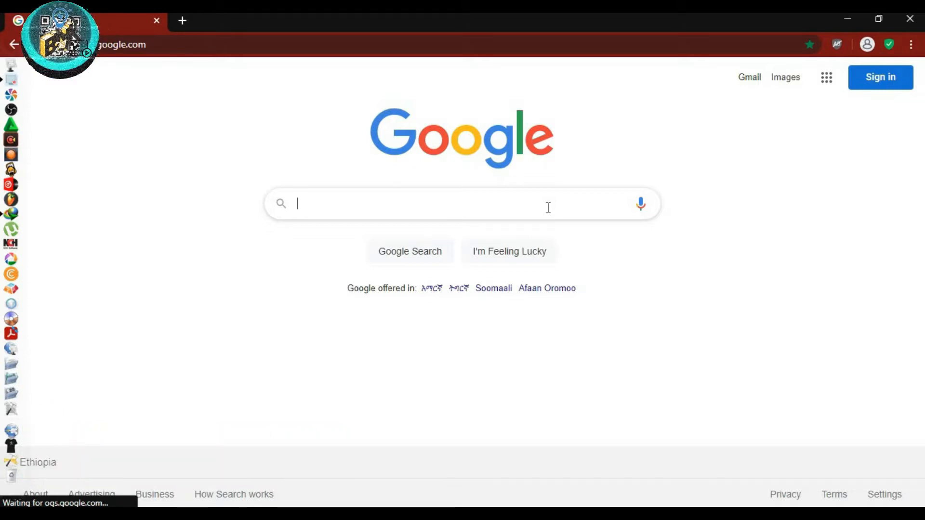
type("www.")
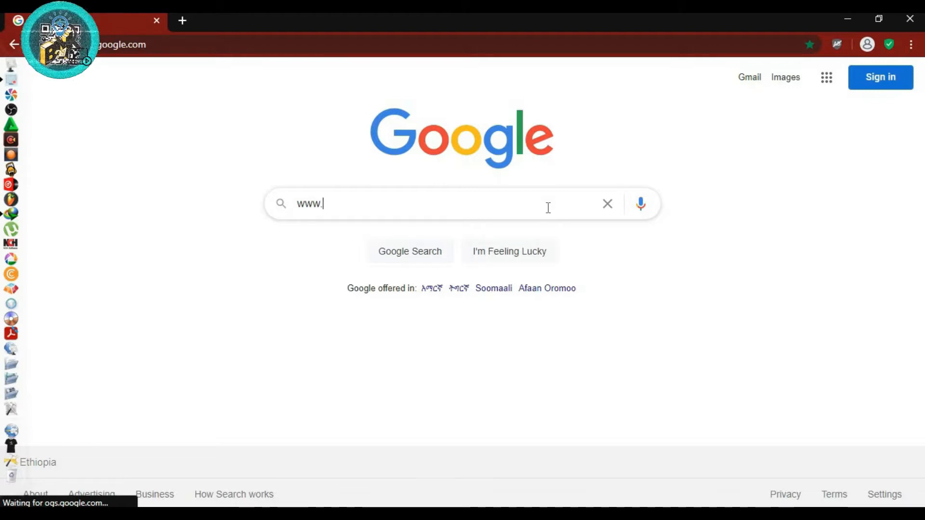
type("gm")
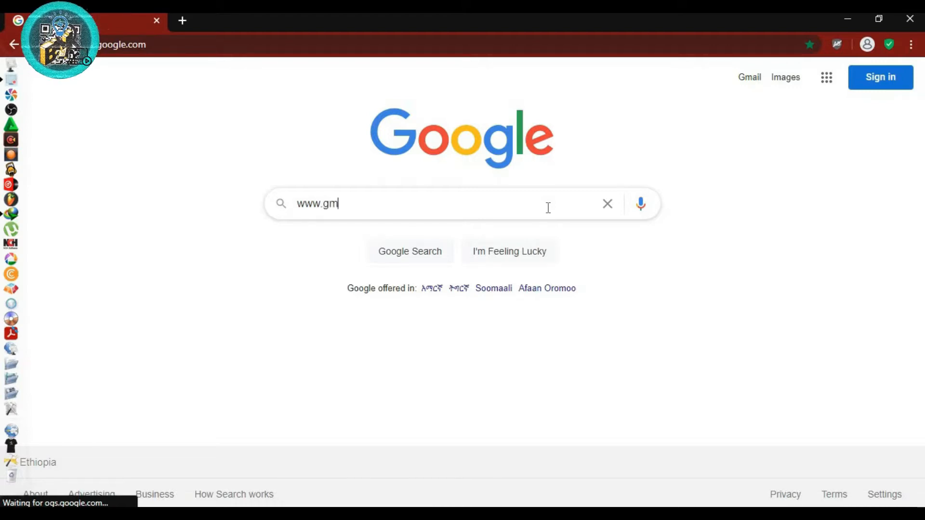
type("ail.com")
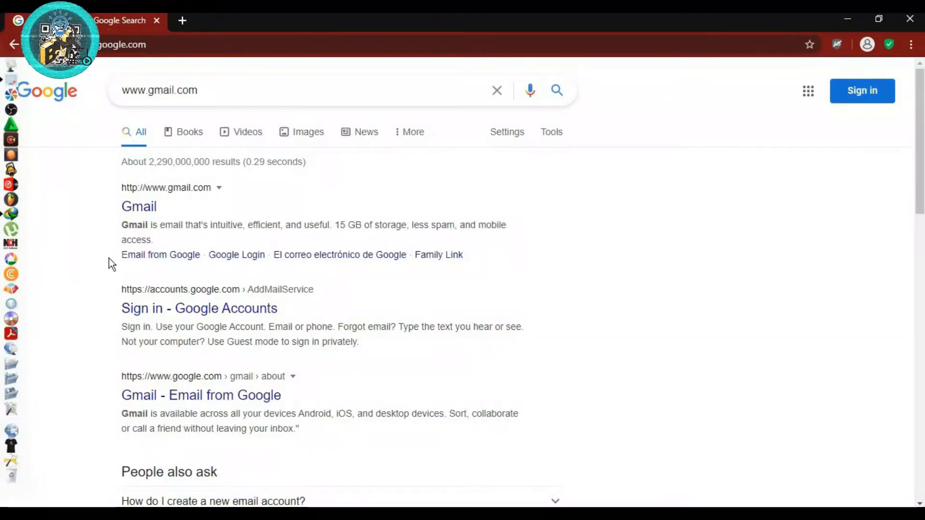
left_click(138, 208)
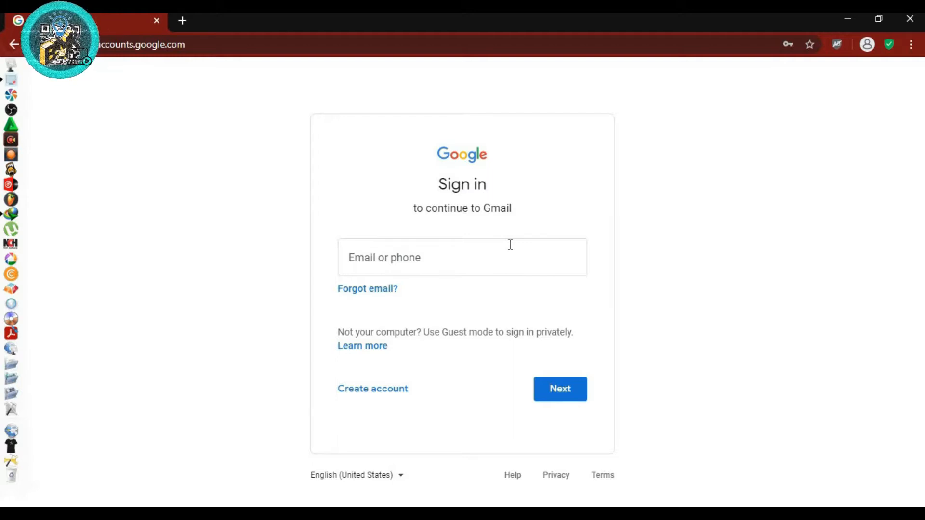
Choose Create account for personal use on the Gmail sign-in page.
left_click(376, 396)
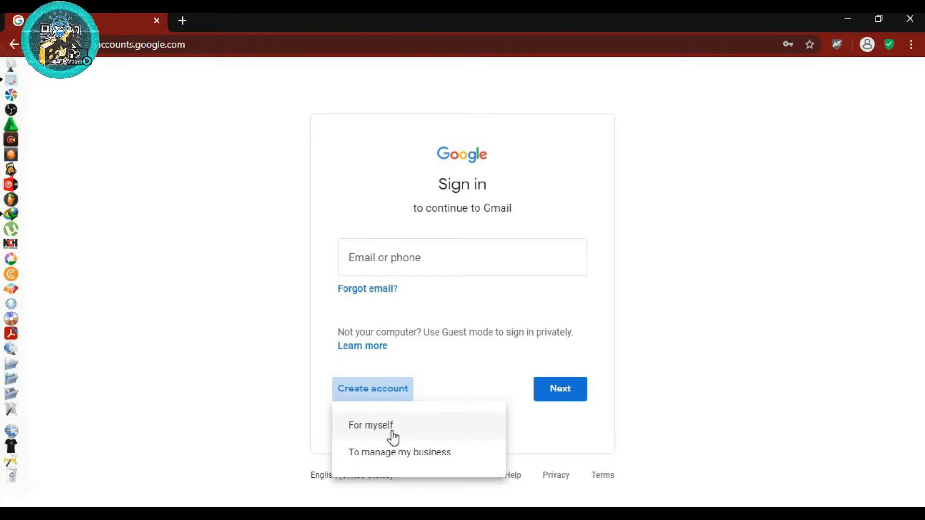
left_click(395, 432)
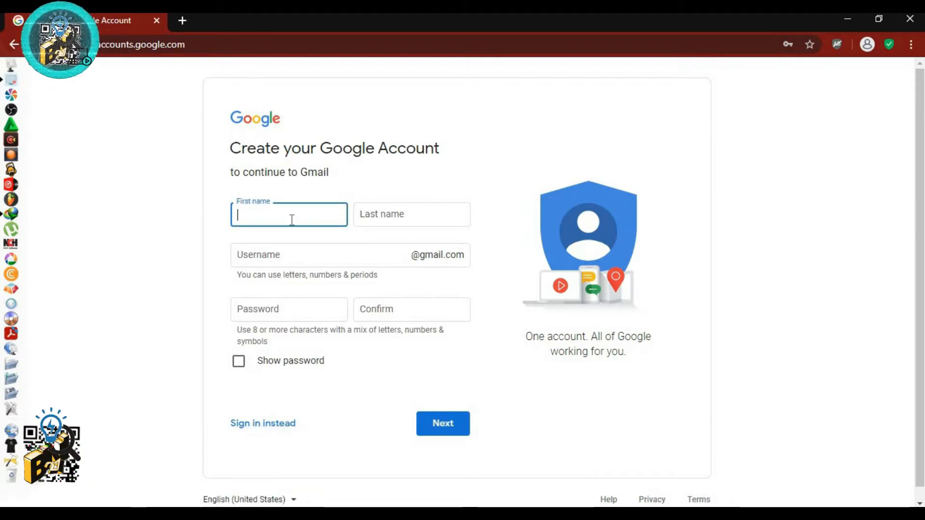
Move through the name and username fields, then begin typing the first name.
left_click(391, 211)
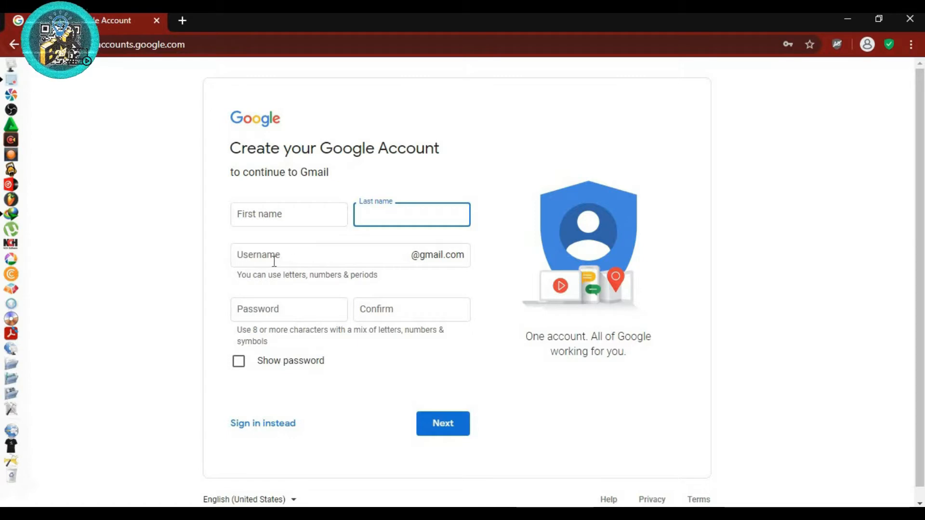
left_click(301, 259)
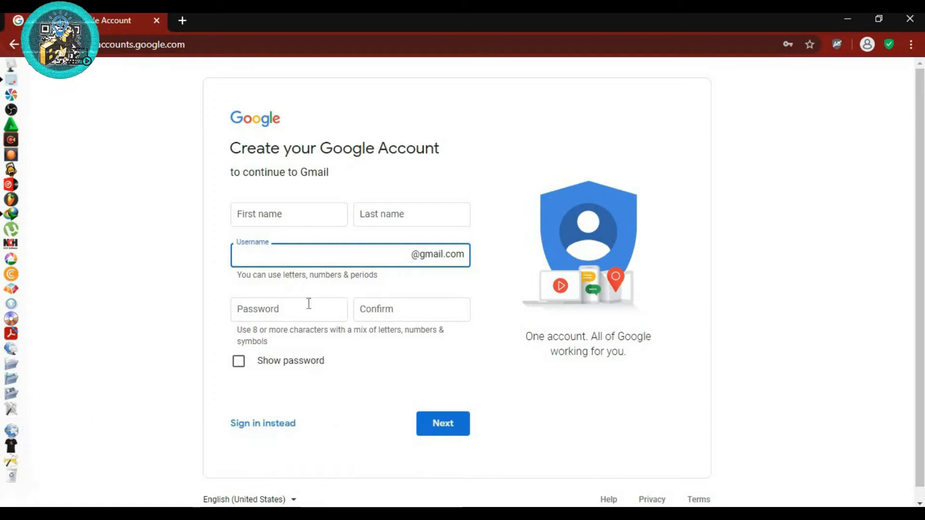
left_click(299, 215)
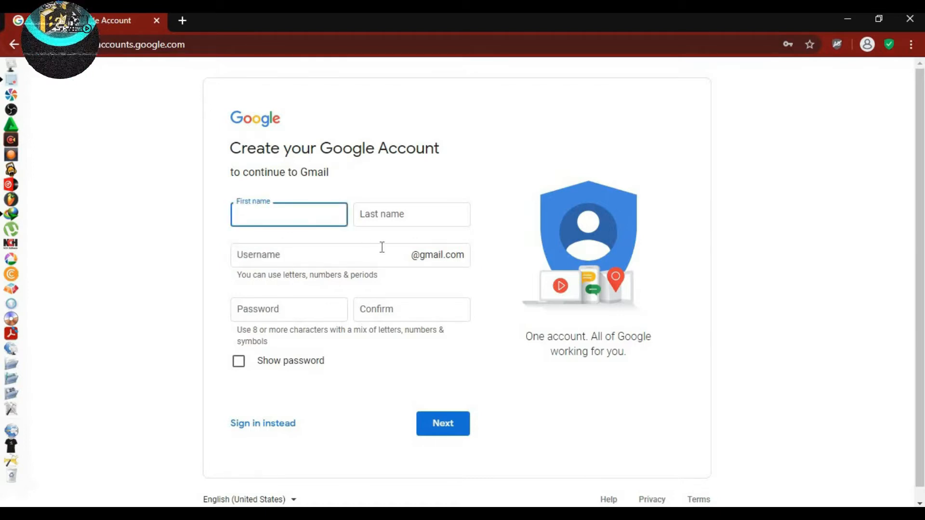
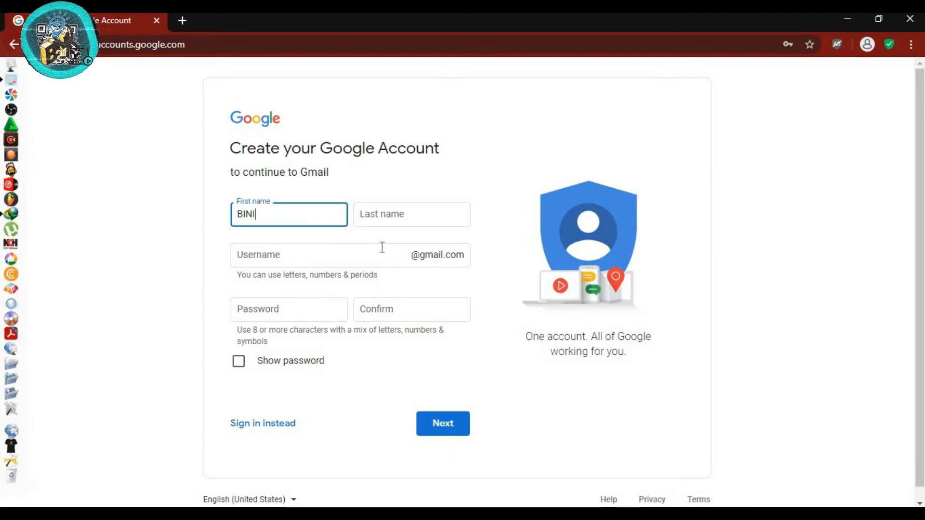
Fill in the last name, a username and a matching password, then continue.
left_click(413, 219)
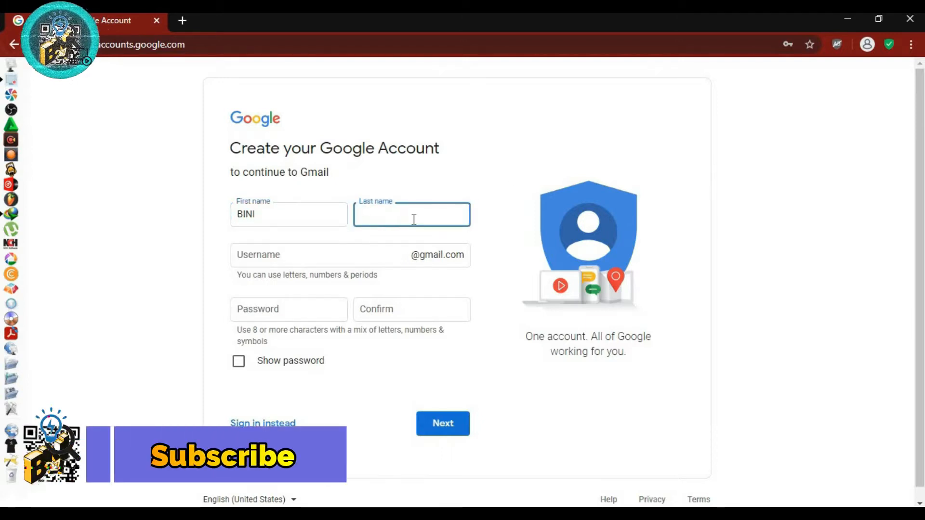
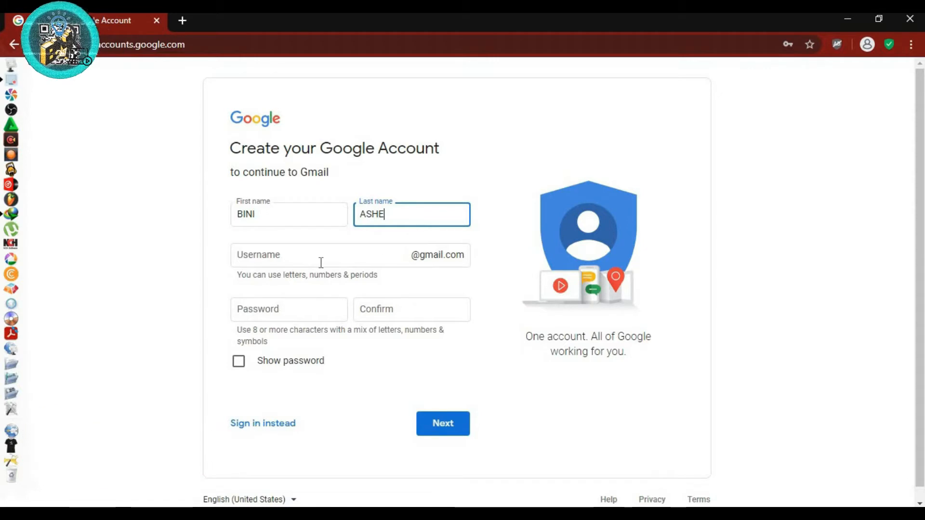
left_click(293, 251)
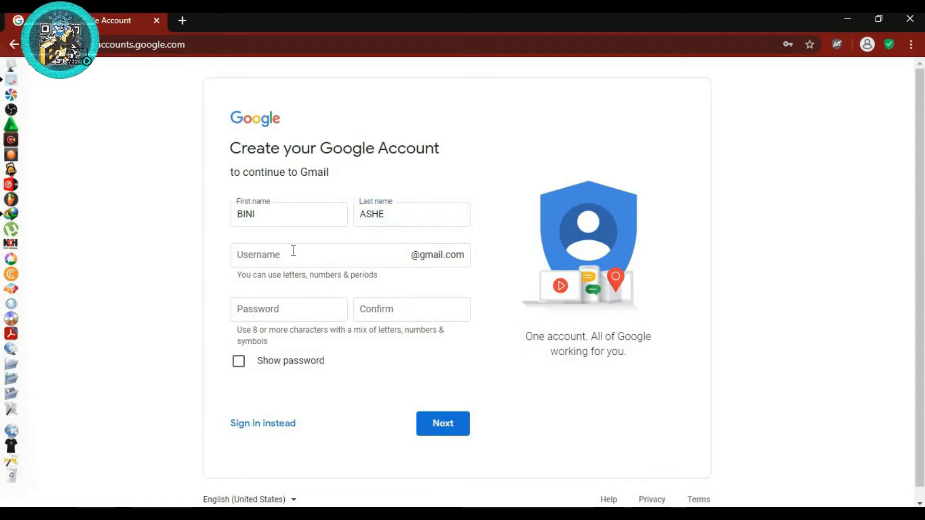
left_click(293, 252)
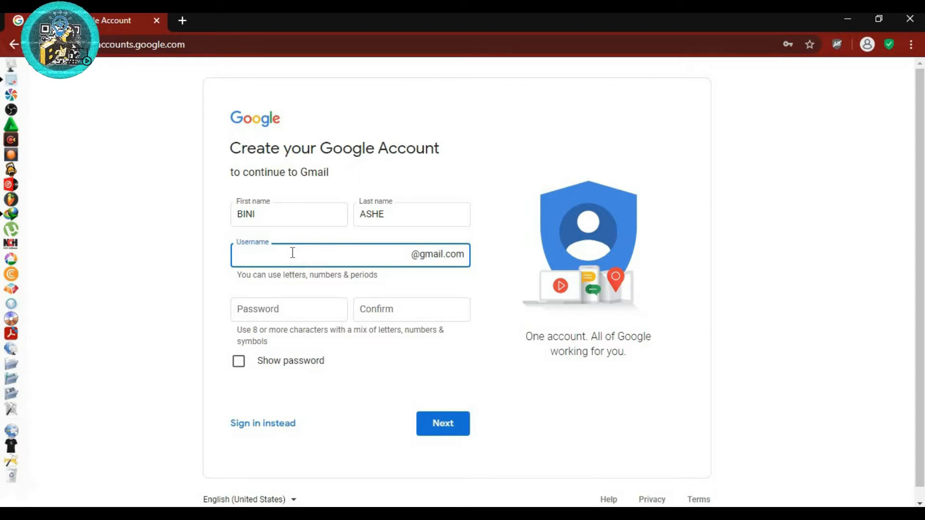
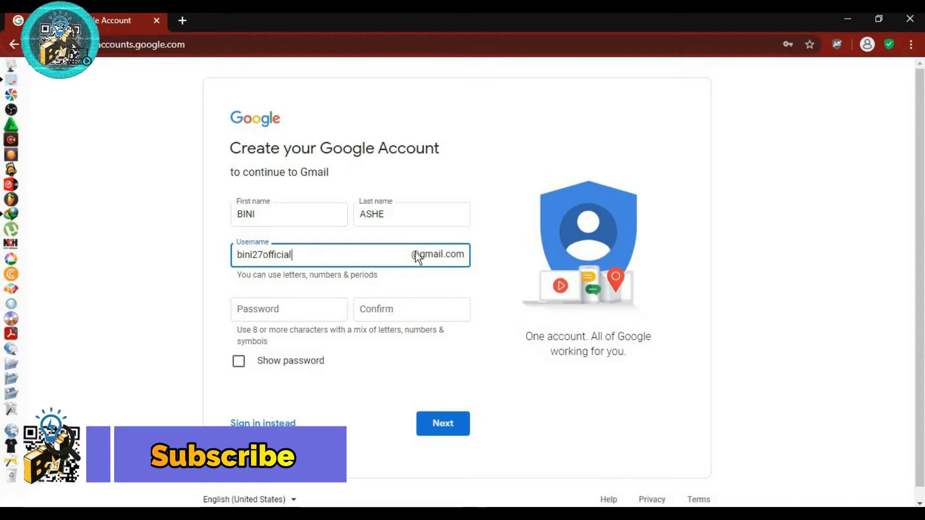
left_click(411, 275)
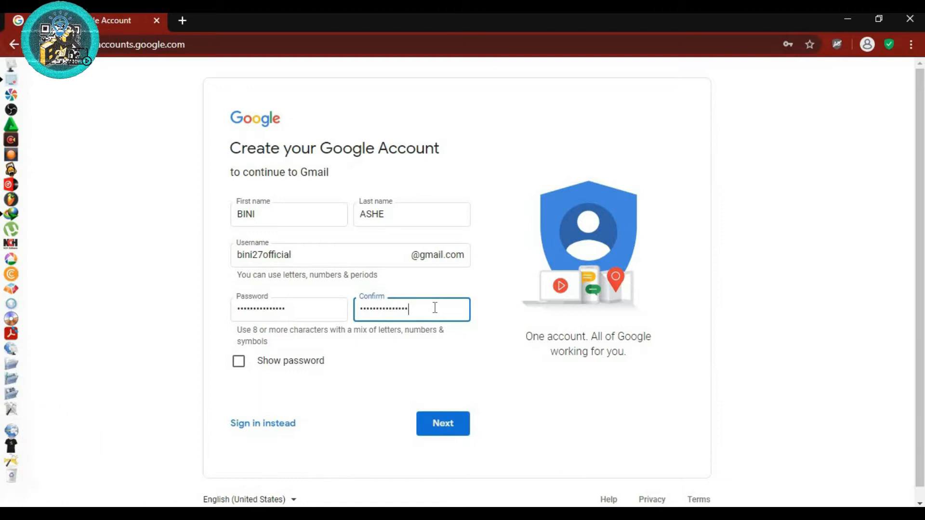
left_click(540, 341)
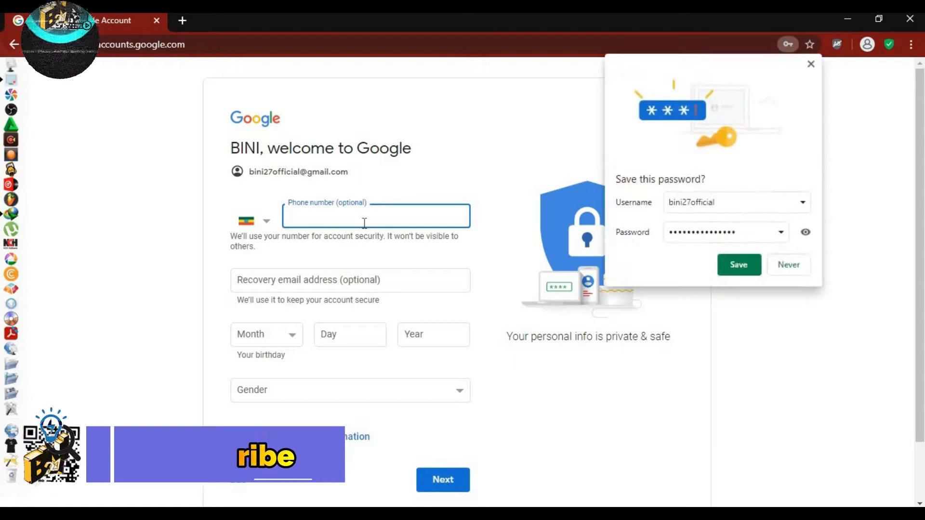
Dismiss Chrome's save-password prompt and start entering the phone number.
left_click(809, 64)
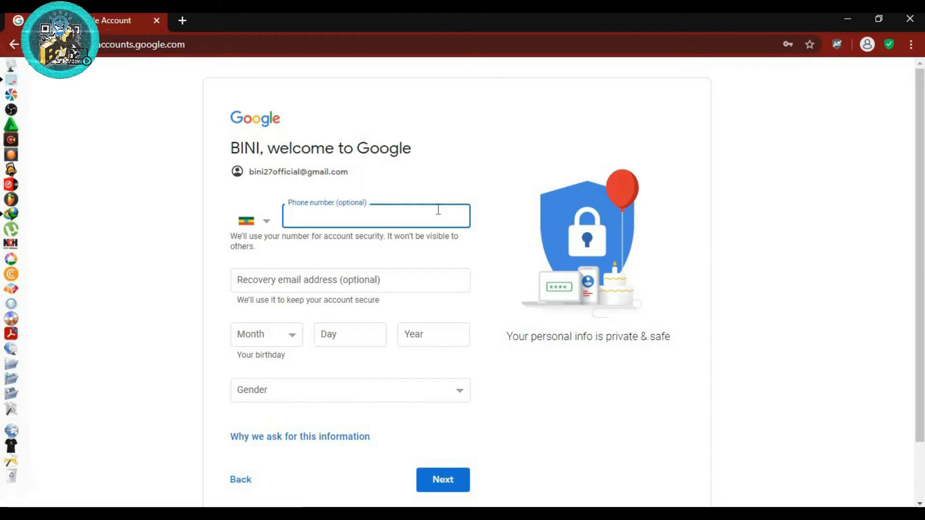
type("09")
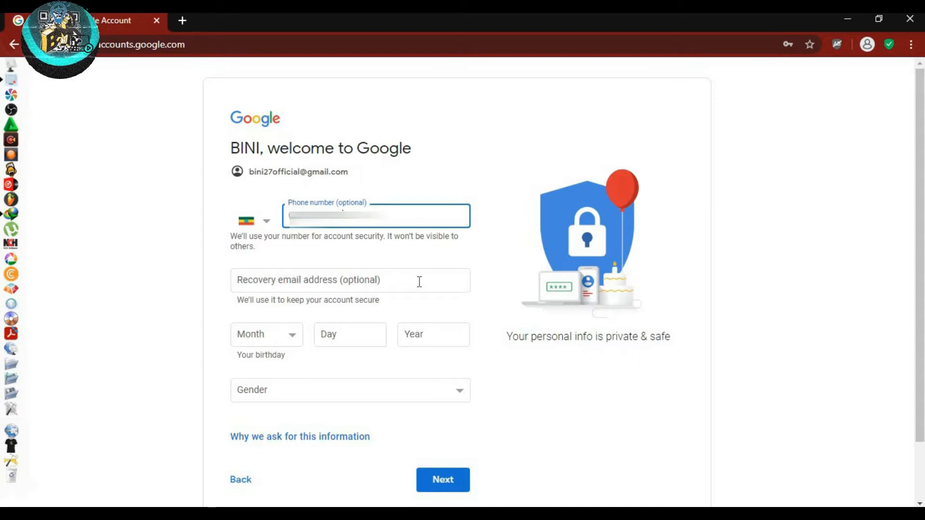
Paste the recovery email address into the optional recovery field, then open the birth month list.
left_click(418, 282)
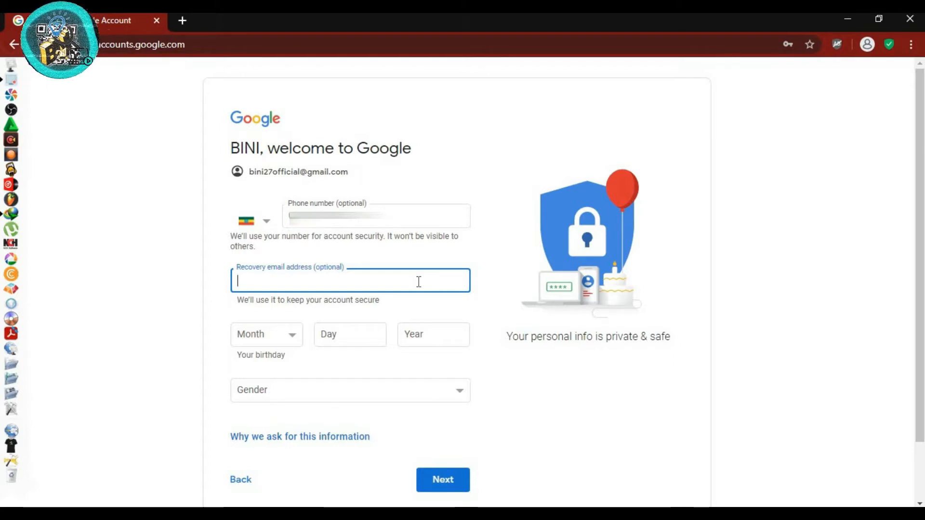
key("ctrl+v")
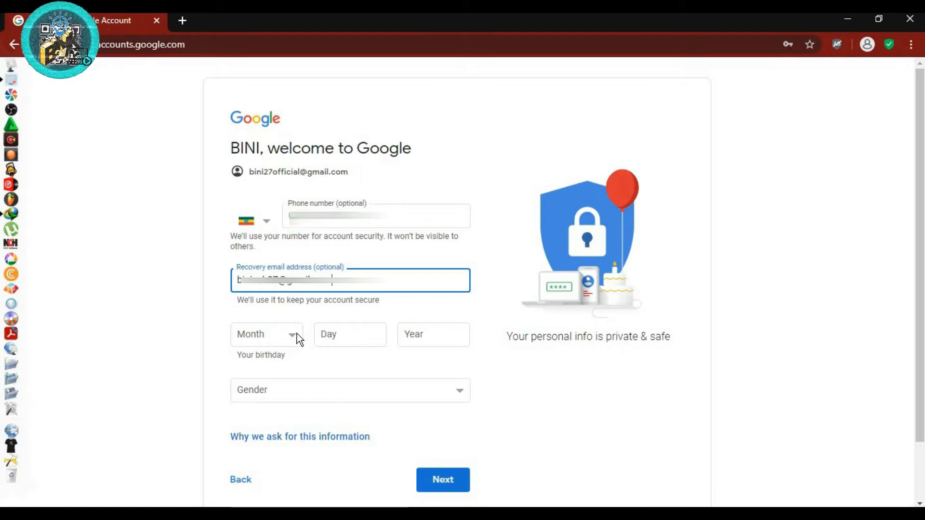
left_click(293, 335)
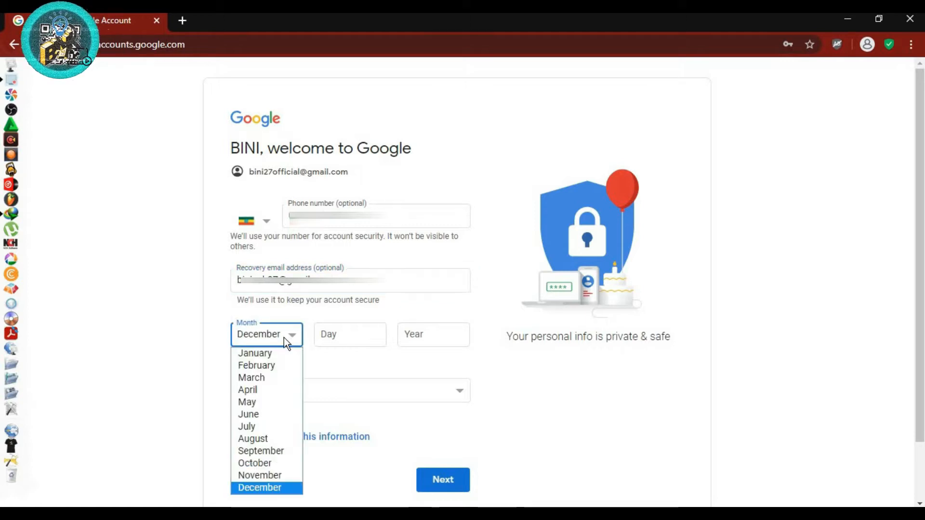
left_click(265, 487)
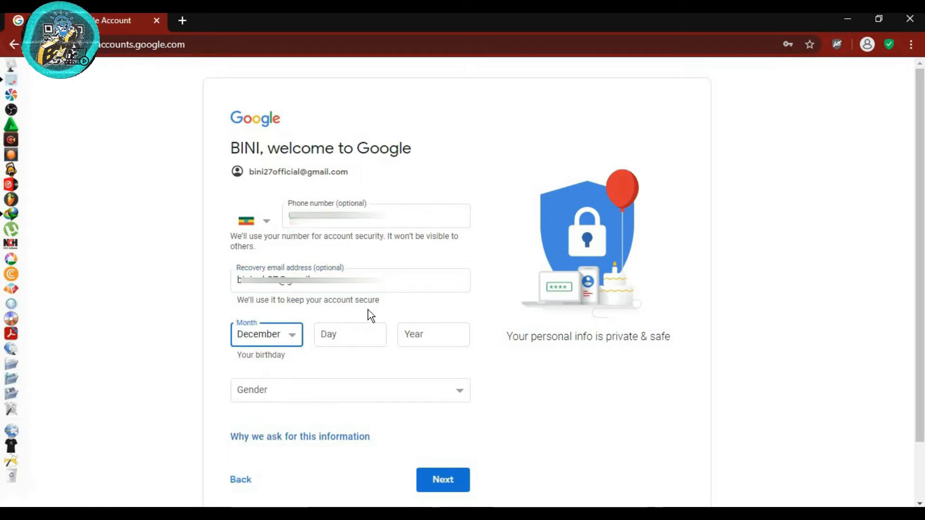
left_click(347, 337)
type("2")
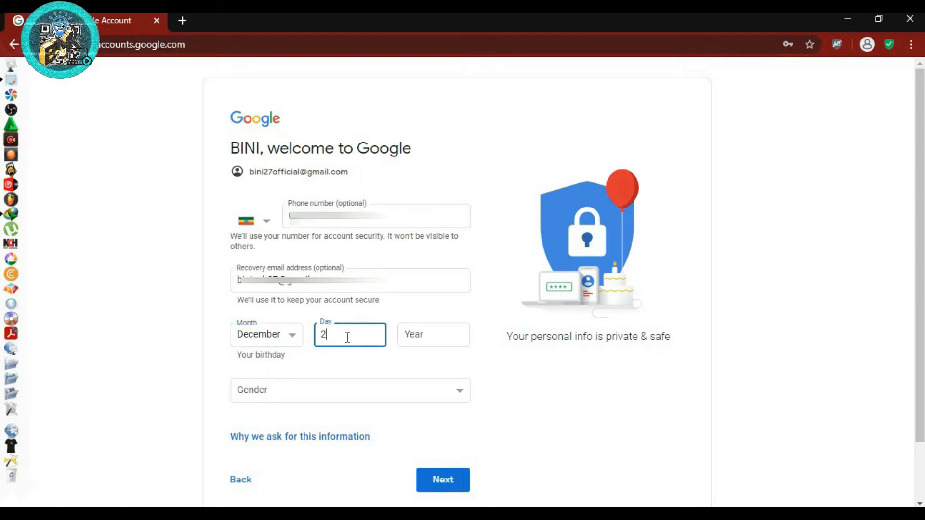
type("7")
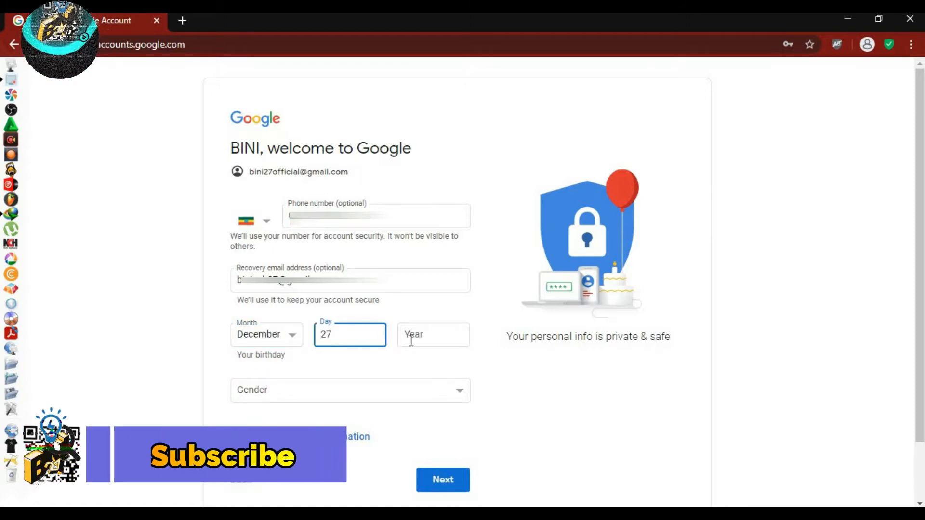
left_click(412, 340)
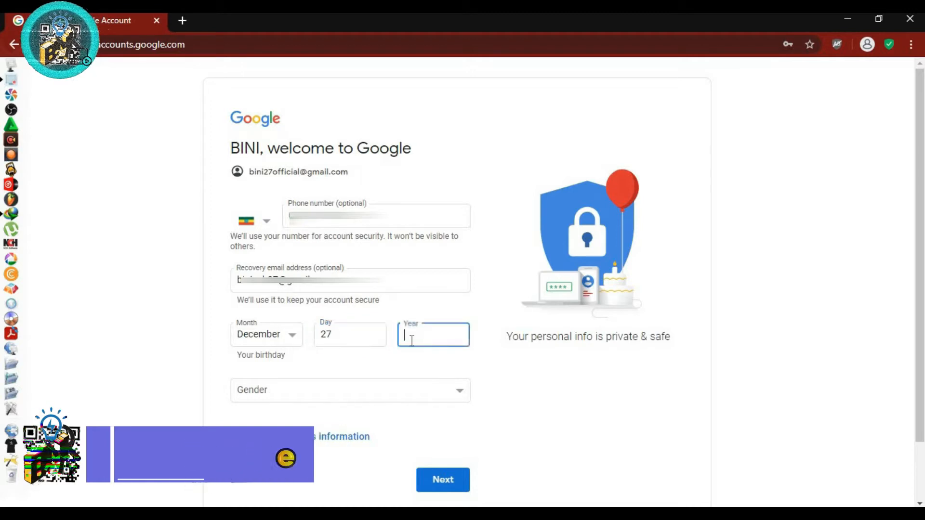
type("1994")
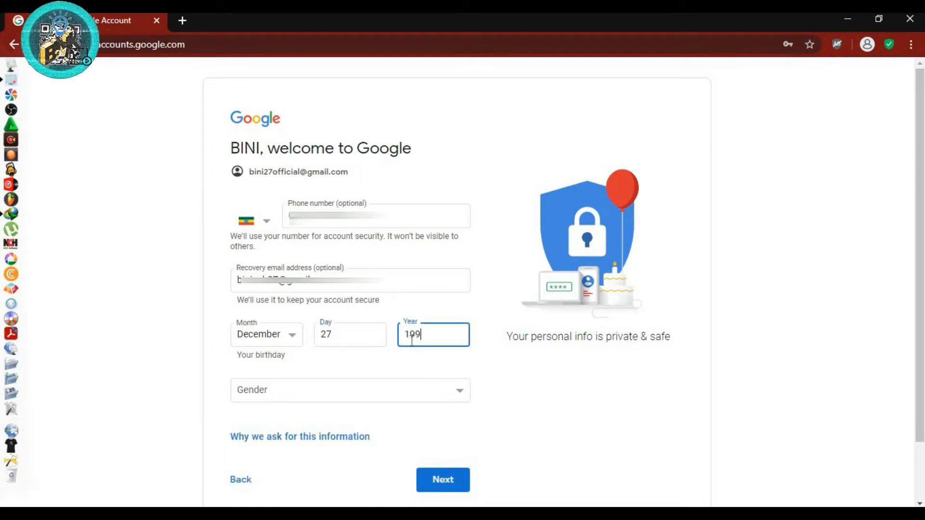
left_click(318, 395)
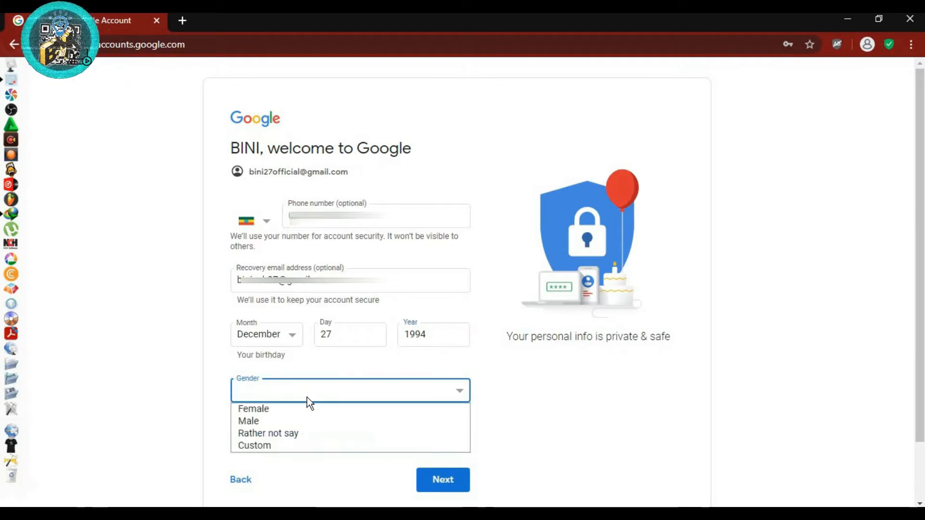
left_click(289, 420)
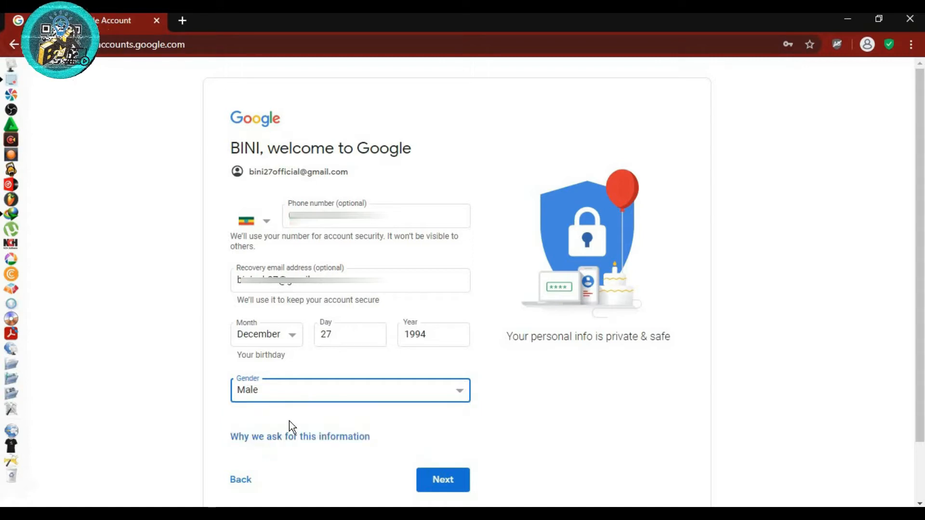
left_click(457, 480)
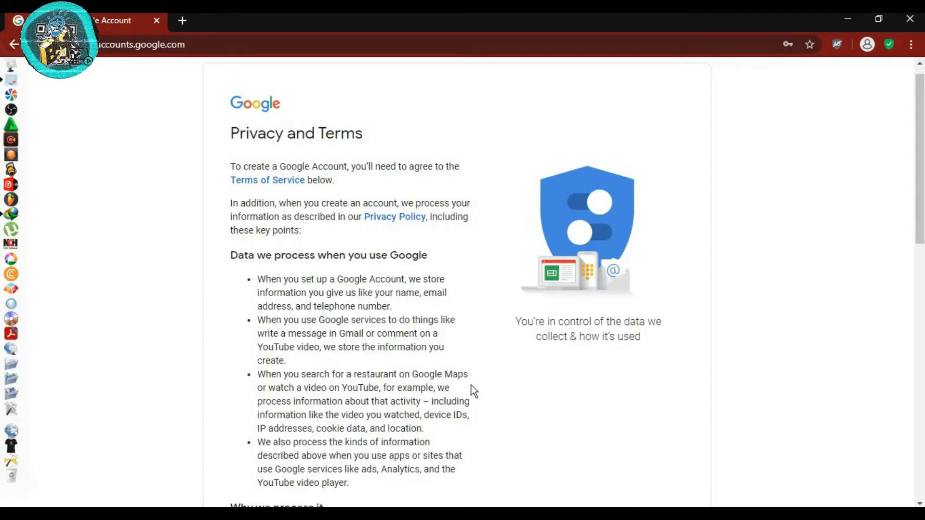
Scroll down the Privacy and Terms page and agree to create the account.
scroll(473, 391, "down", 10)
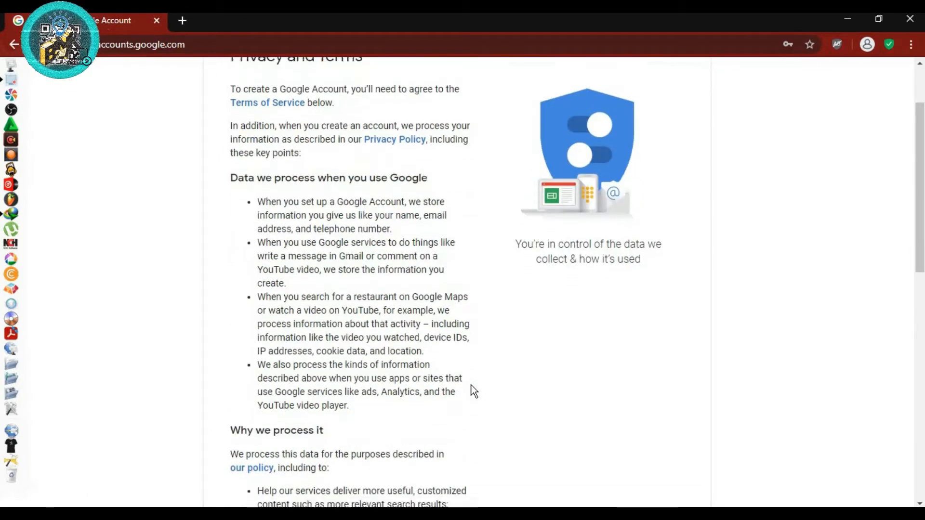
scroll(473, 391, "down", 4)
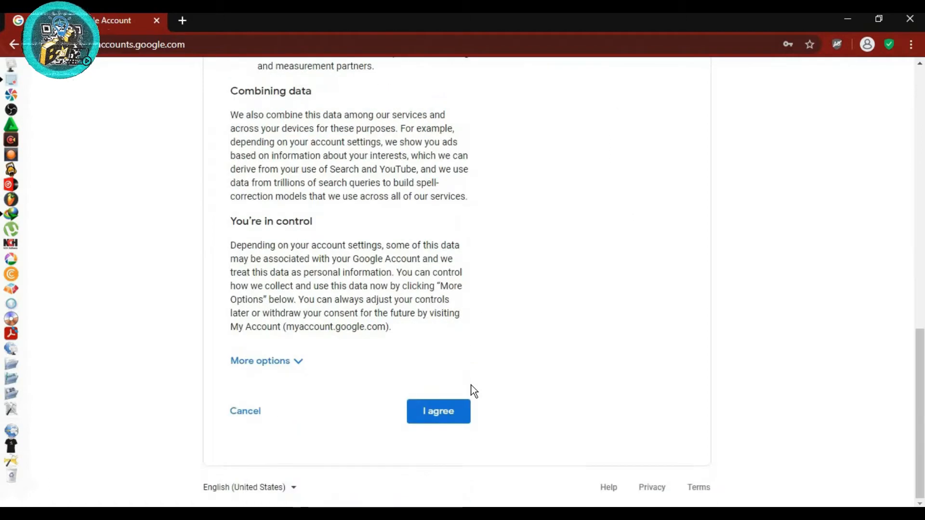
left_click(441, 413)
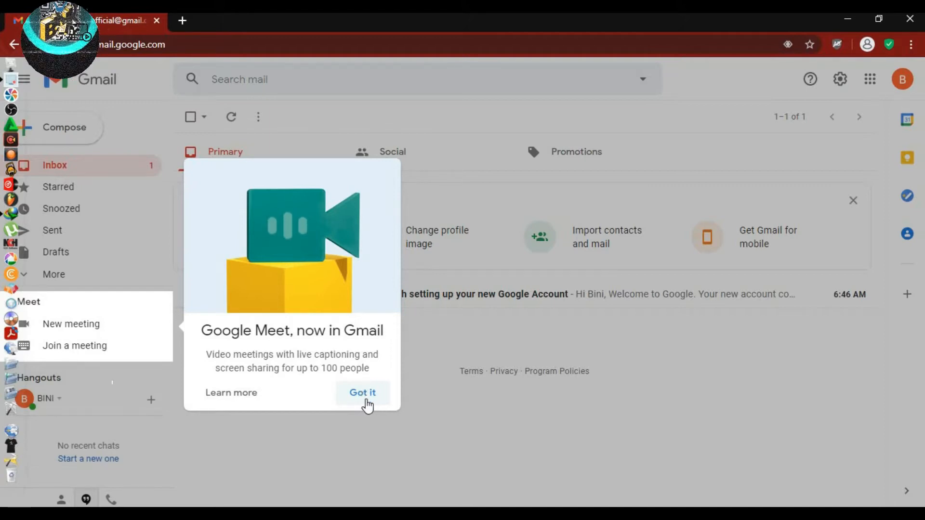
Dismiss the Google Meet introduction and open the Gmail account menu.
left_click(362, 394)
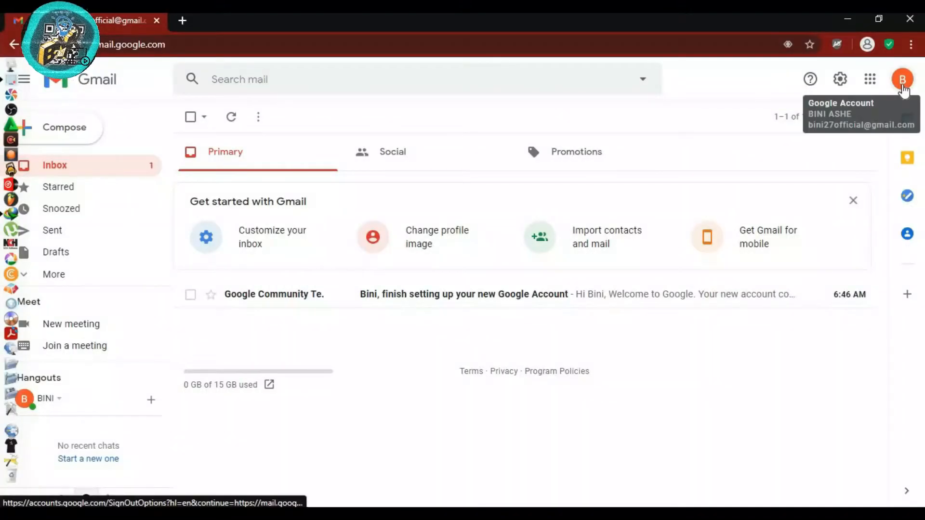
left_click(903, 89)
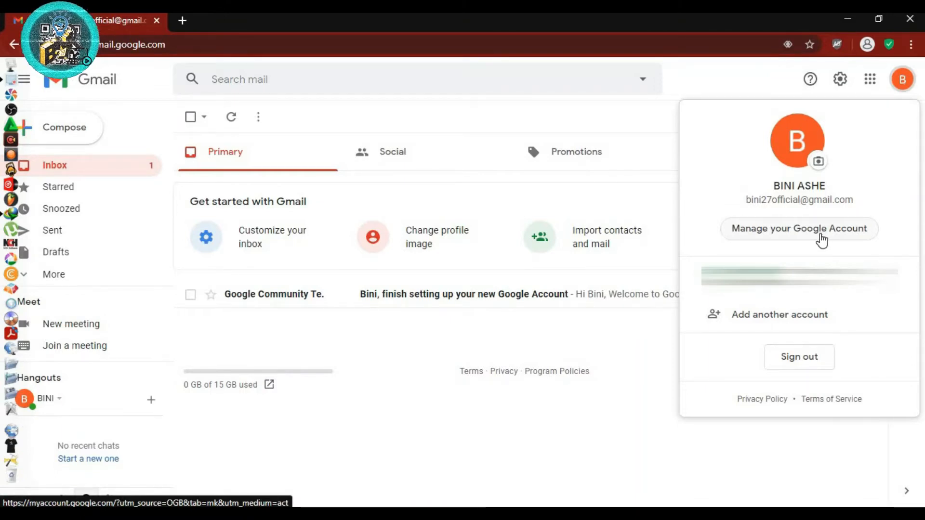
Open the Google Account management page in a new tab.
left_click(821, 235)
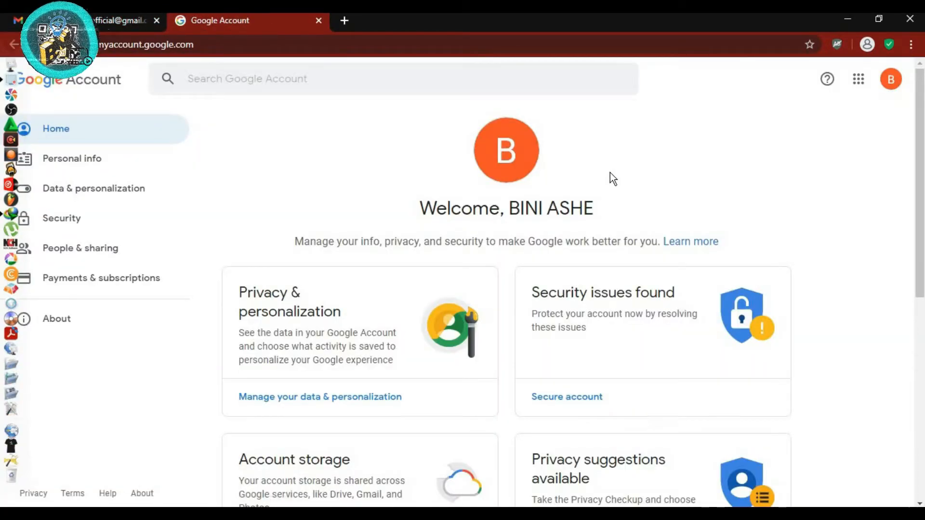
scroll(610, 172, "down", 3)
scroll(611, 179, "down", 5)
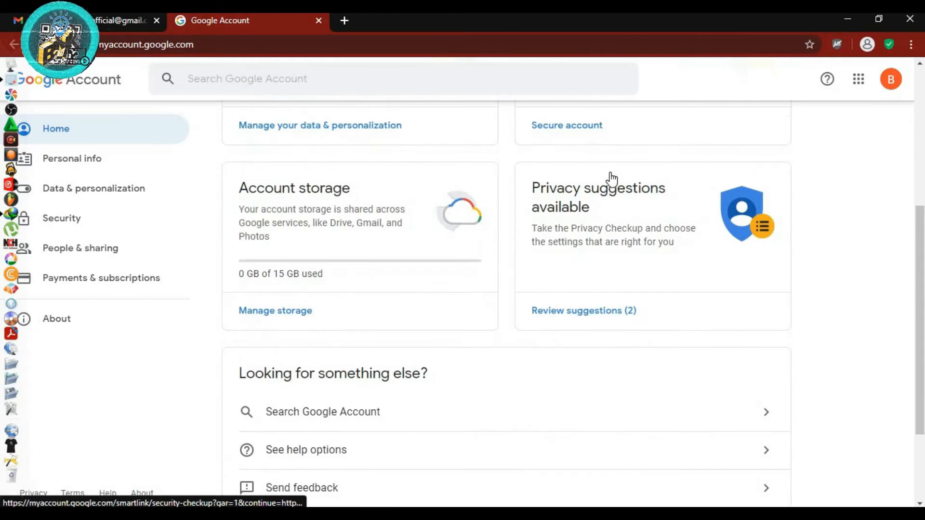
scroll(611, 179, "up", 8)
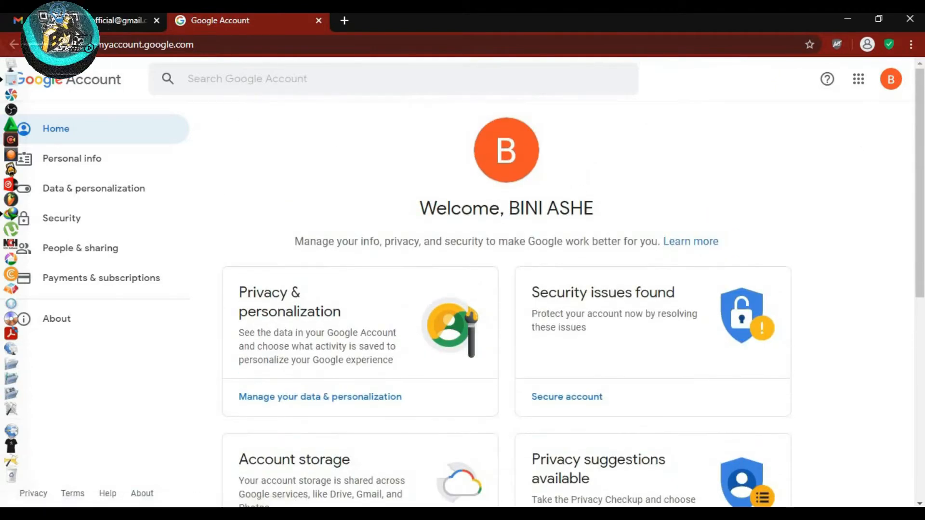
Go to Security and find 'Signing in to Google', where 2-Step Verification shows Off.
left_click(85, 222)
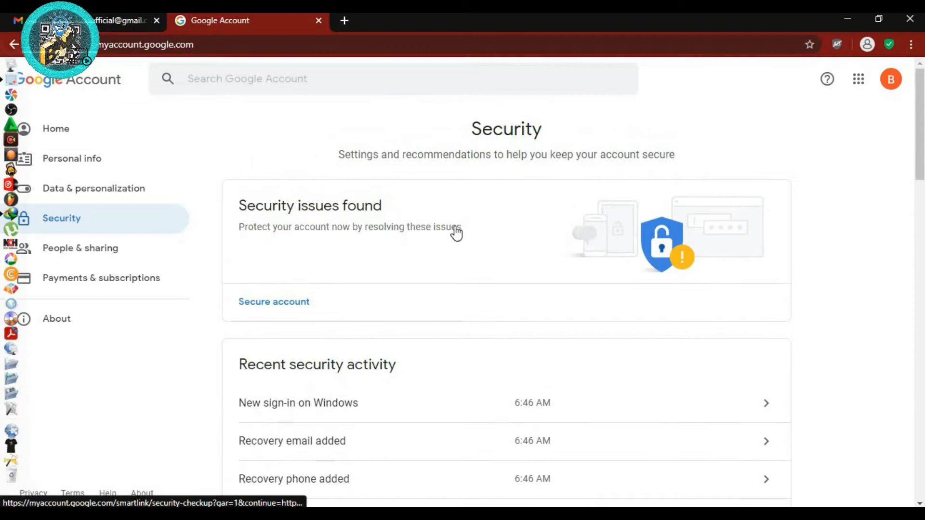
scroll(455, 233, "down", 8)
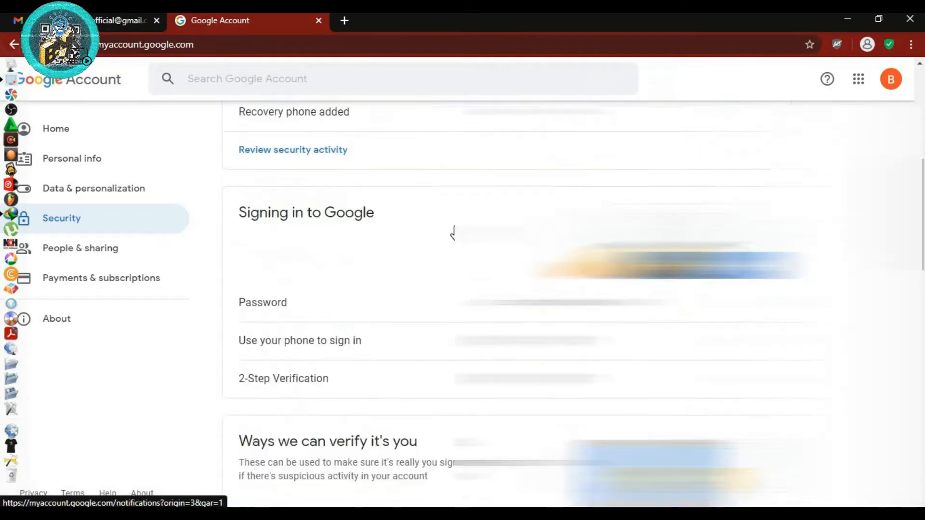
scroll(452, 233, "down", 5)
scroll(454, 232, "down", 12)
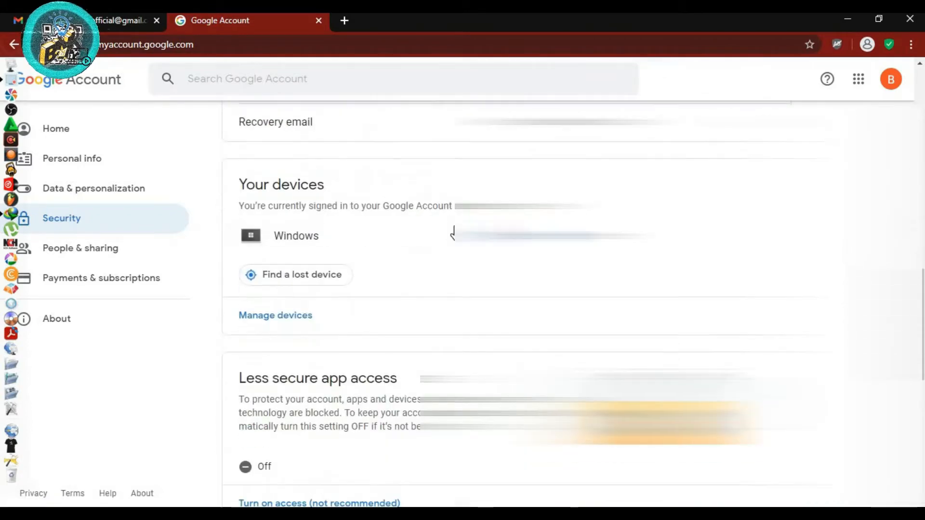
scroll(453, 233, "down", 2)
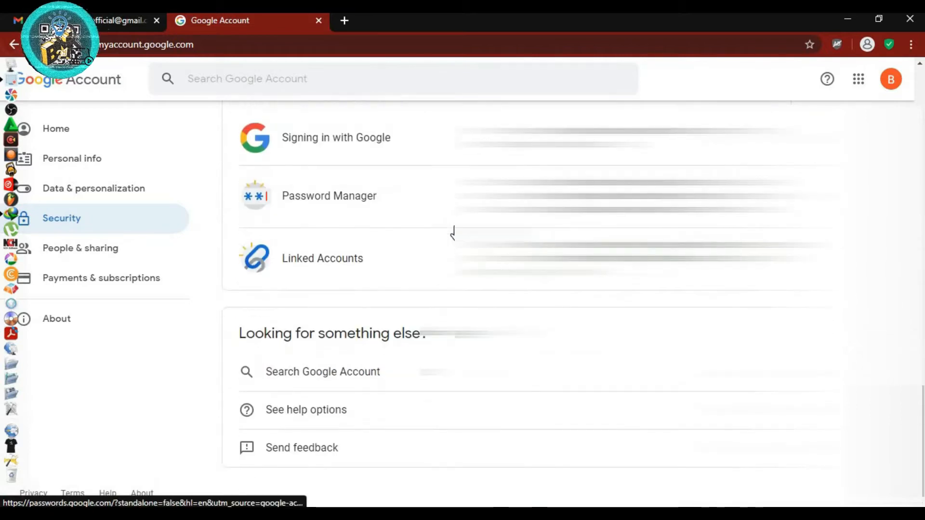
scroll(451, 232, "up", 13)
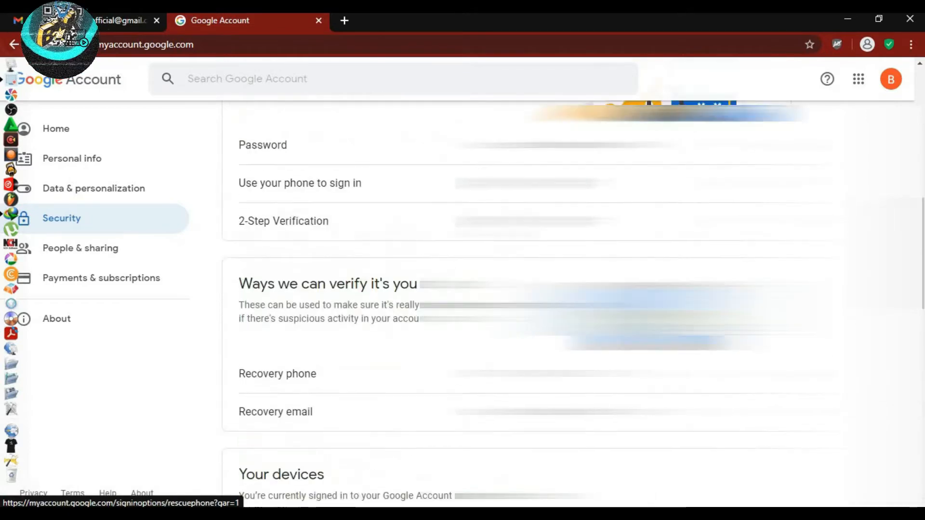
scroll(460, 234, "up", 10)
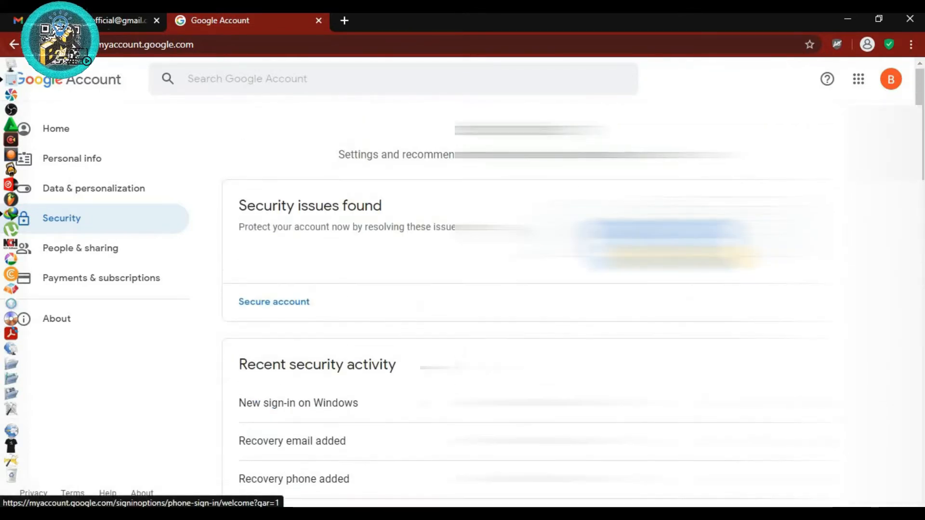
scroll(491, 232, "down", 4)
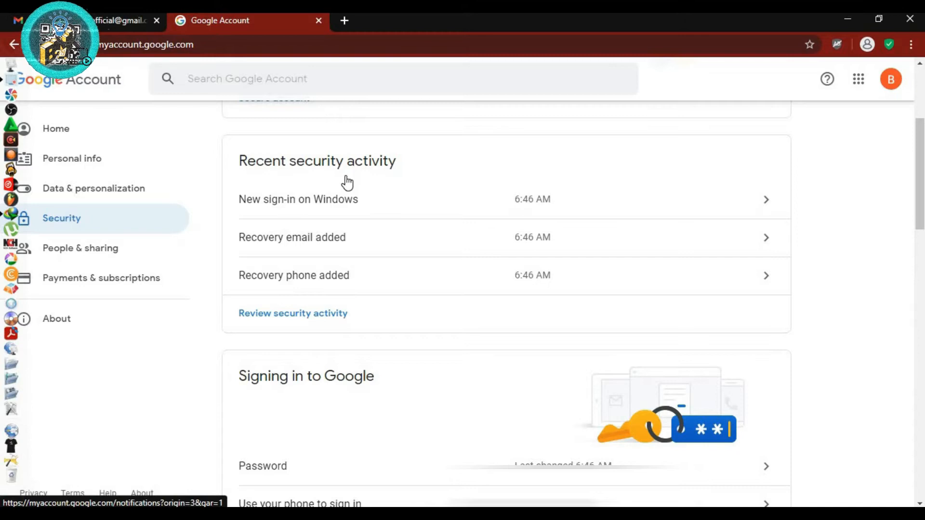
scroll(450, 312, "down", 4)
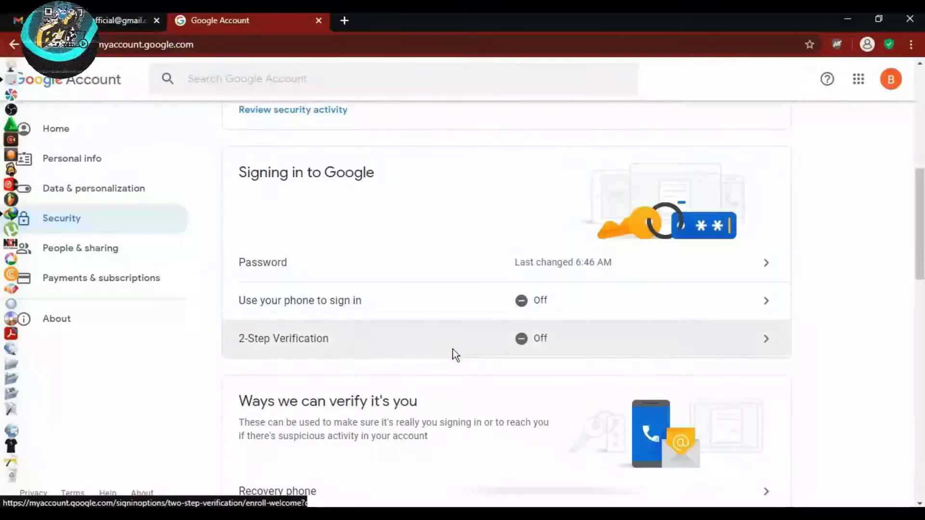
Open the 2-Step Verification page and start its setup with Get Started.
left_click(452, 353)
scroll(499, 341, "down", 1)
scroll(499, 343, "down", 1)
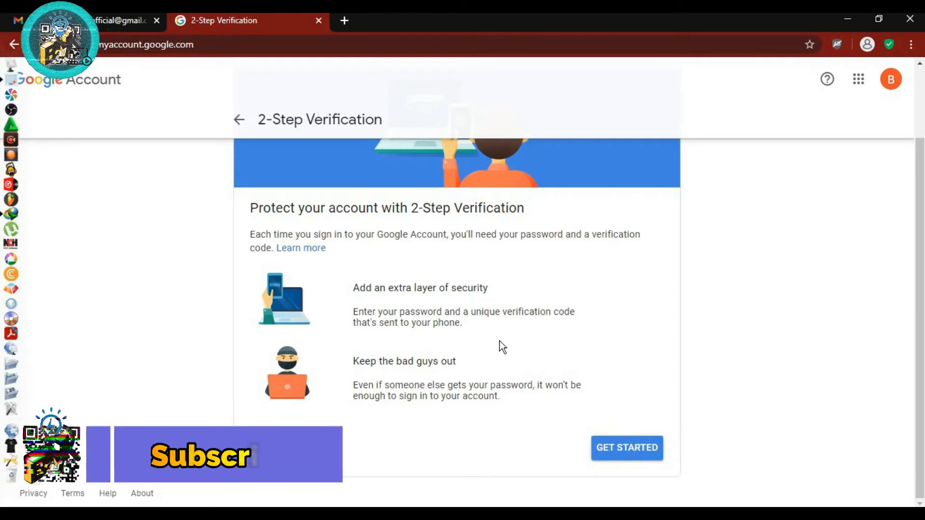
left_click(646, 455)
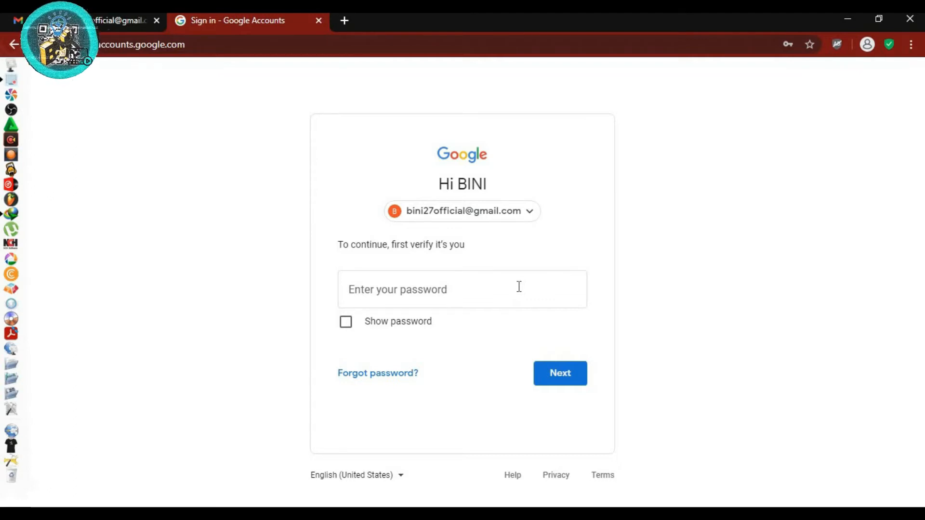
Confirm identity with the account password and dismiss Chrome's save-password offer.
left_click(519, 286)
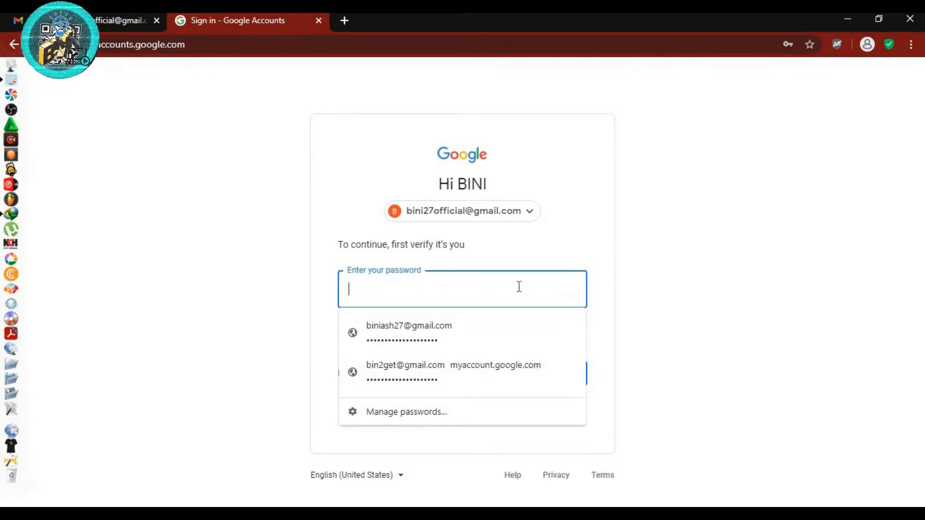
type("•••••••••••••••")
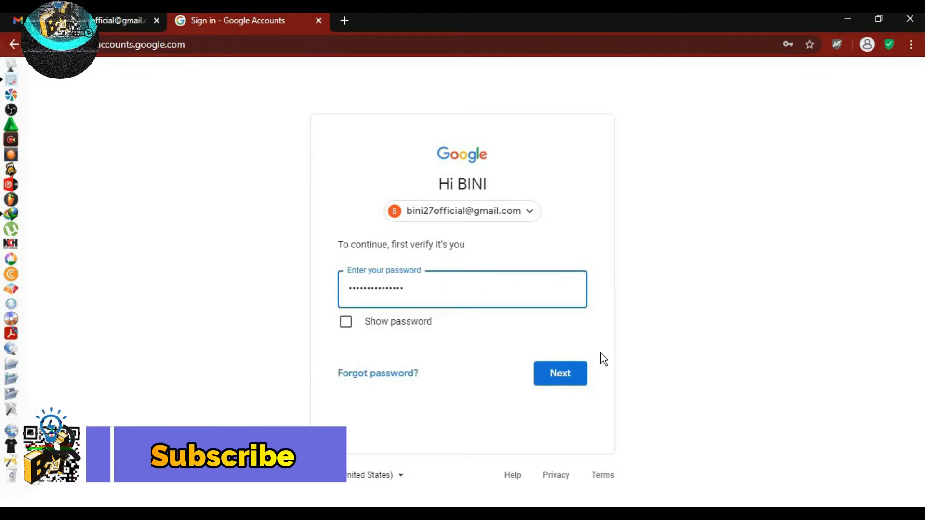
left_click(573, 387)
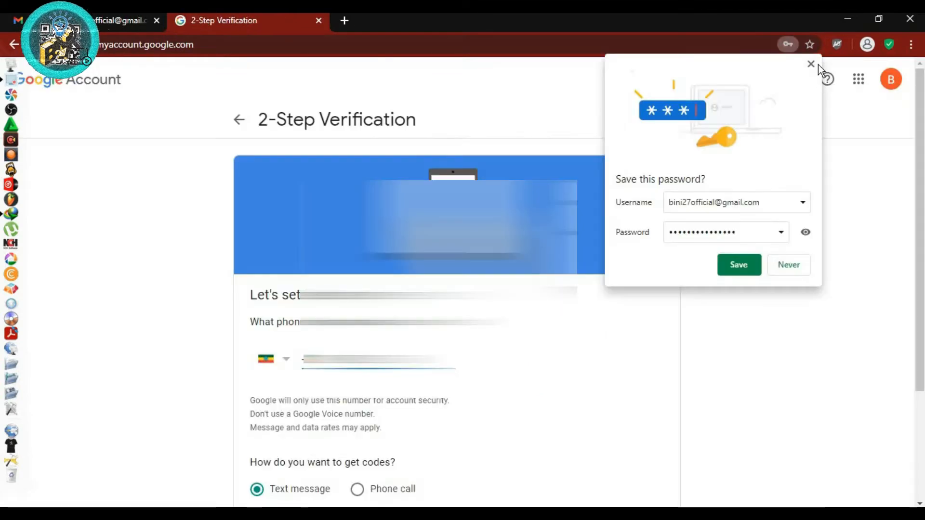
left_click(814, 64)
Submit the phone number with Text message selected to receive a verification code.
scroll(649, 255, "down", 3)
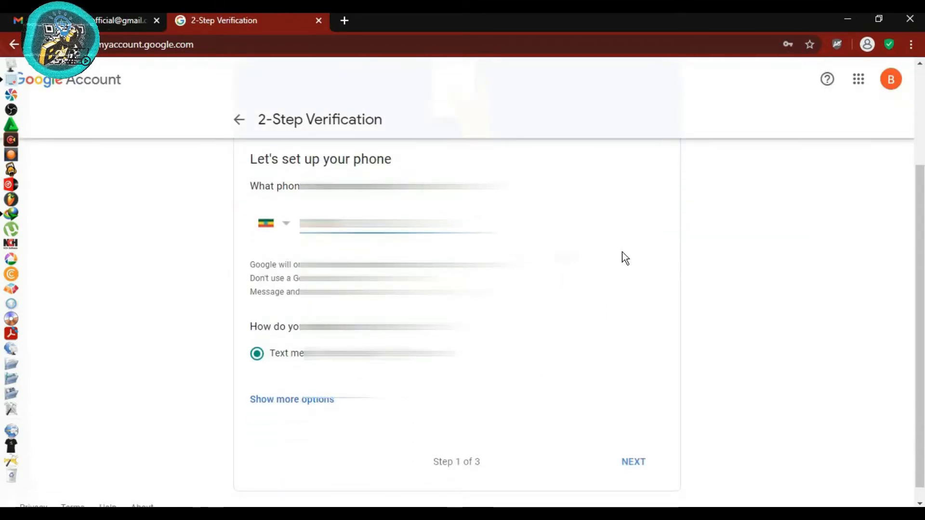
scroll(579, 259, "up", 2)
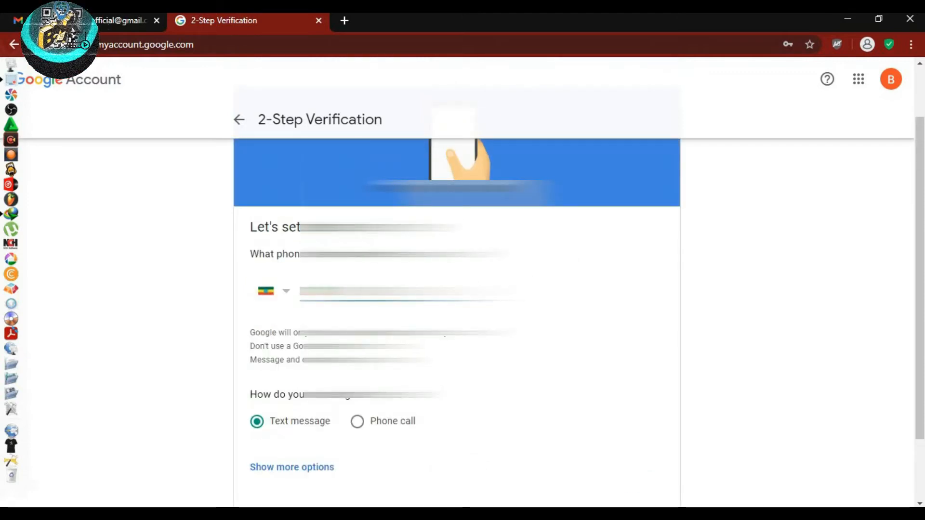
scroll(550, 376, "down", 2)
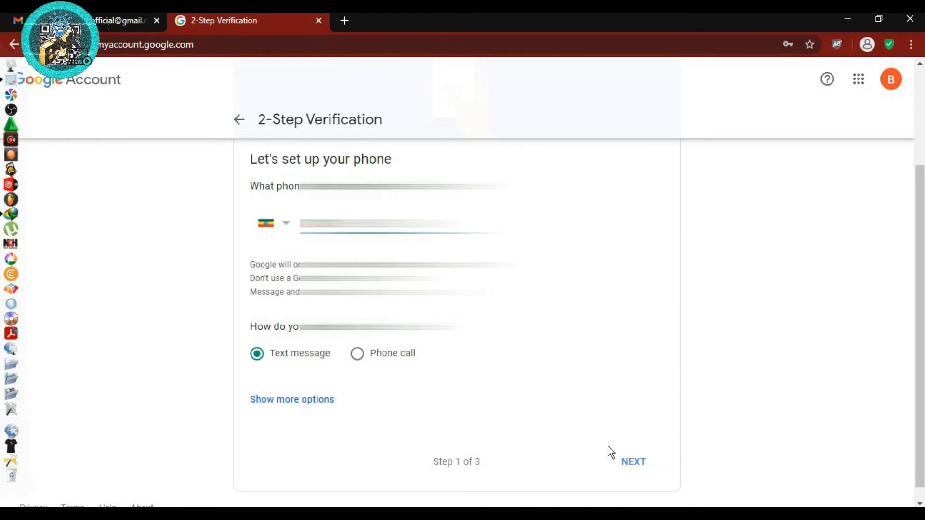
left_click(643, 474)
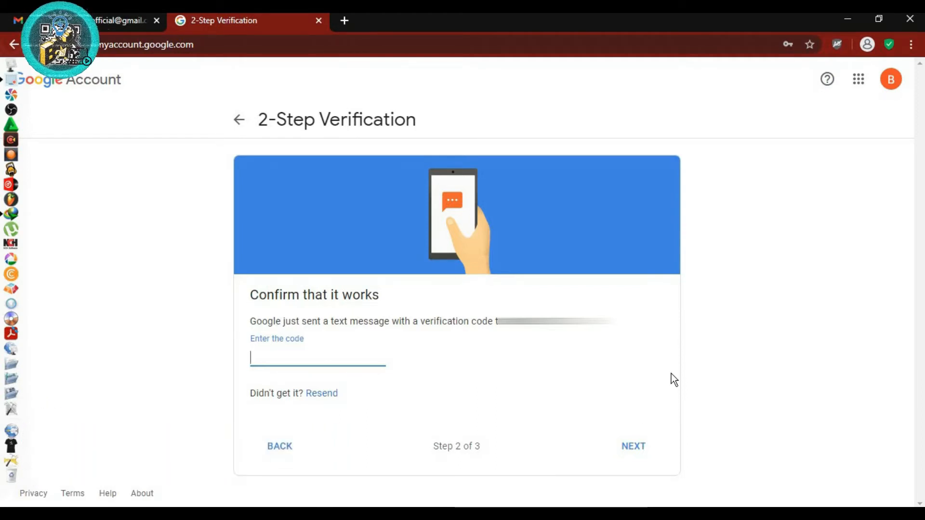
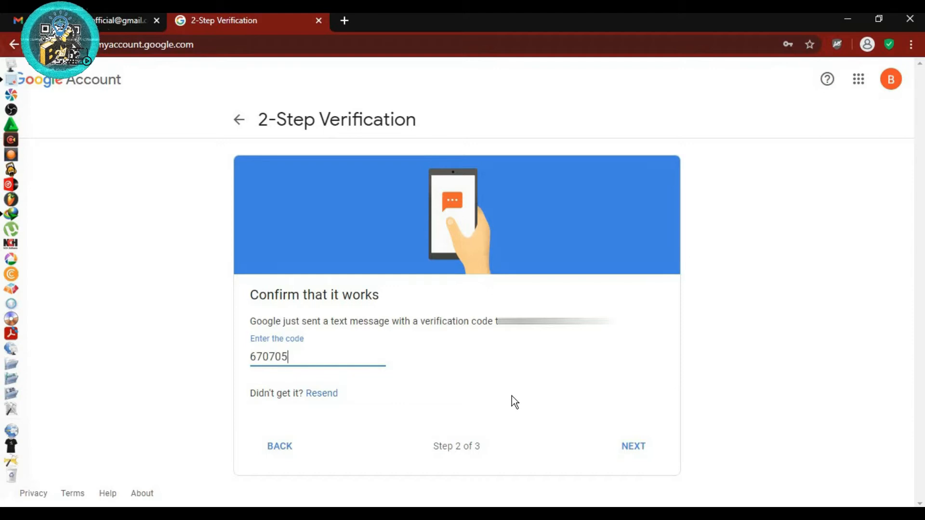
Paste the texted code, confirm it, and switch 2-Step Verification on.
left_click(632, 448)
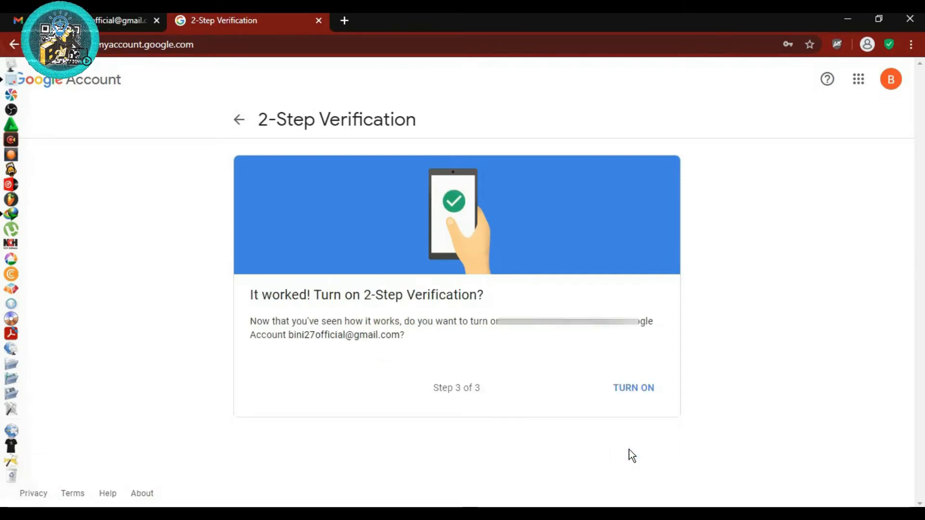
left_click(639, 388)
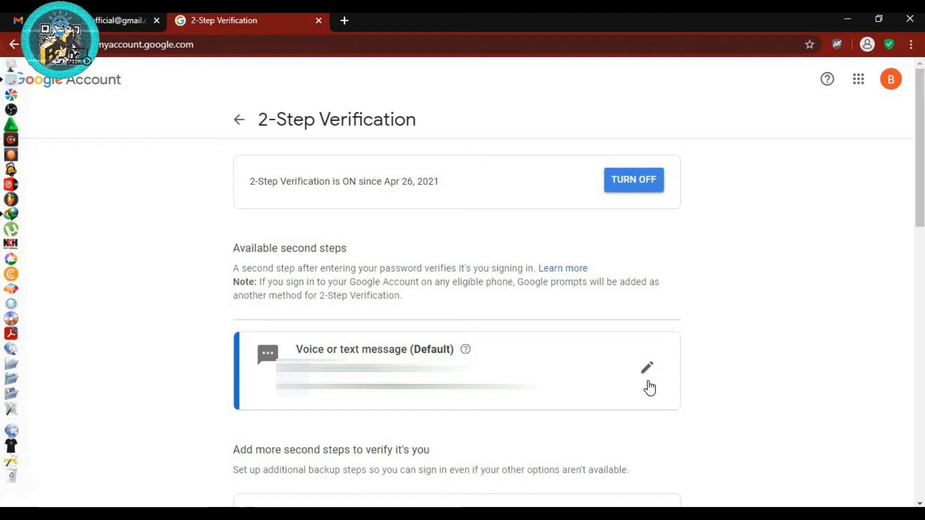
Review the 2-Step Verification settings, with voice or text message as default, then go back.
scroll(647, 382, "down", 4)
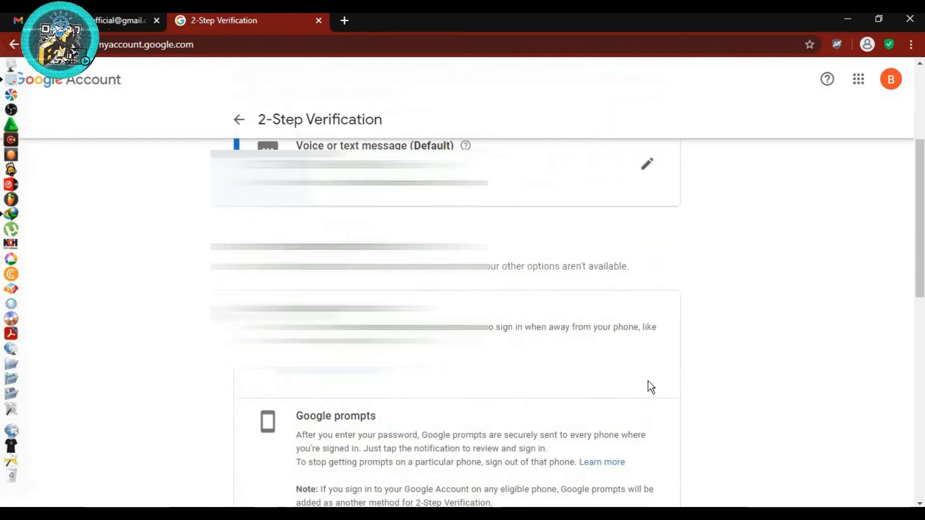
scroll(648, 380, "up", 4)
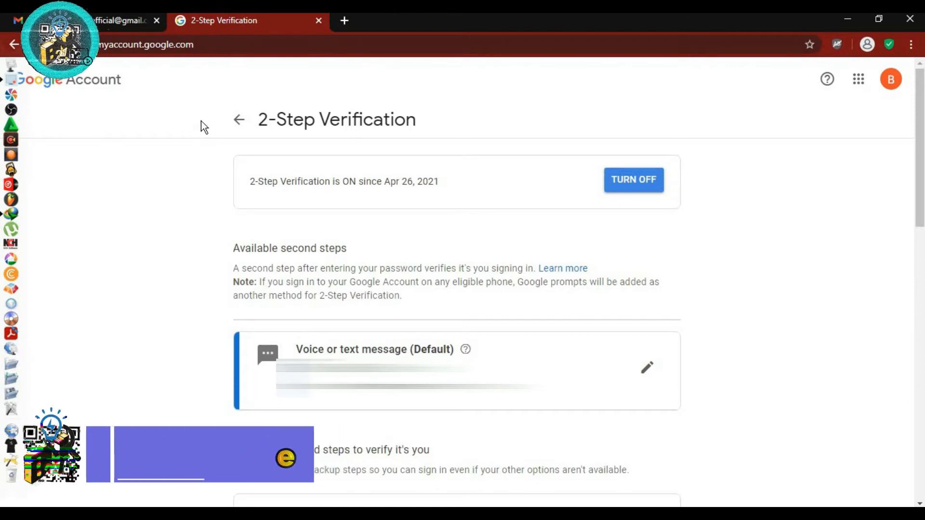
left_click(240, 120)
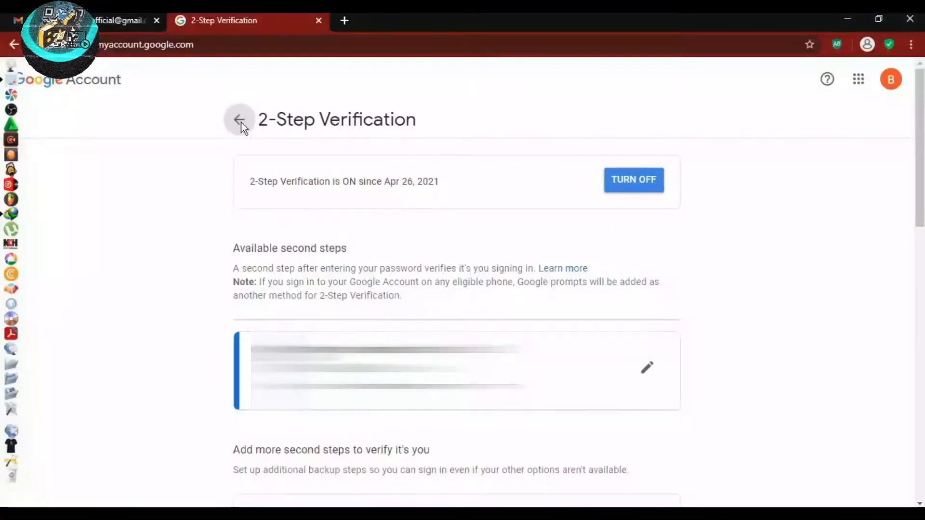
Return to the Security overview, where recent activity shows 2-Step Verification turned on.
left_click(238, 121)
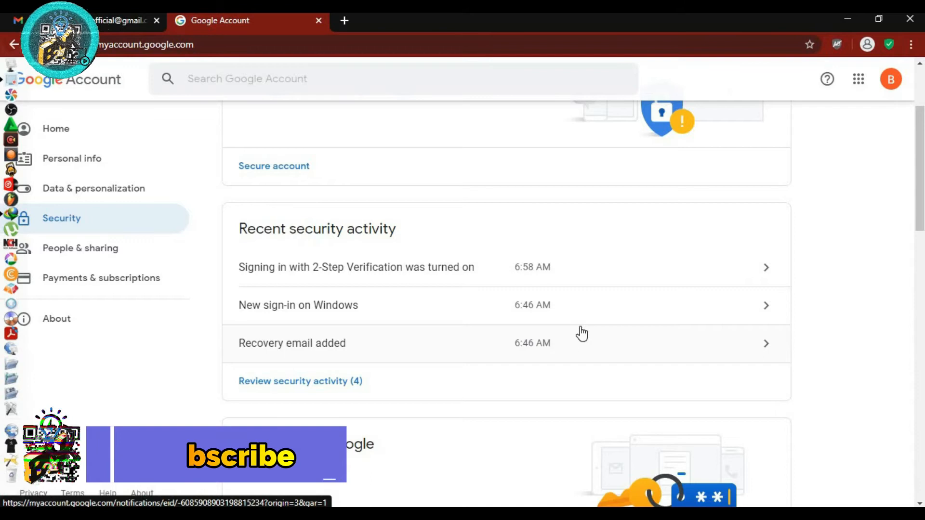
left_click(582, 334)
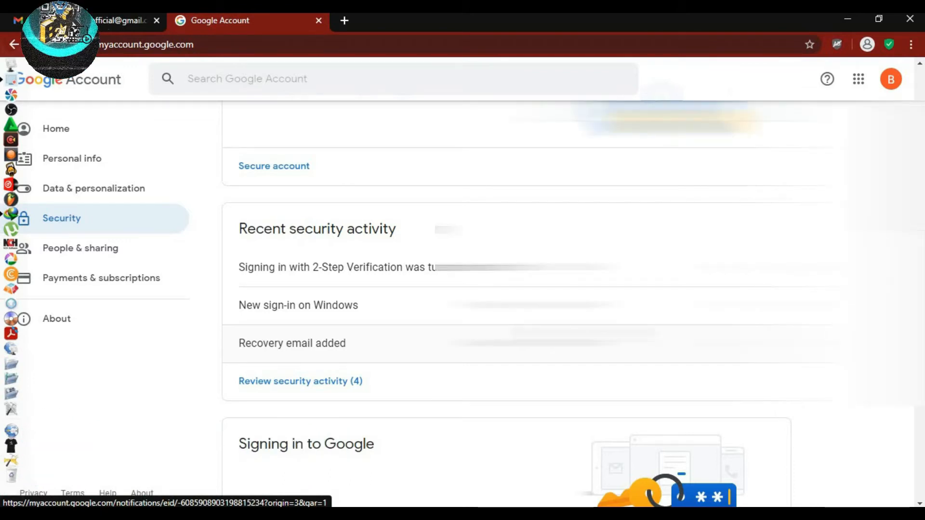
scroll(389, 335, "down", 12)
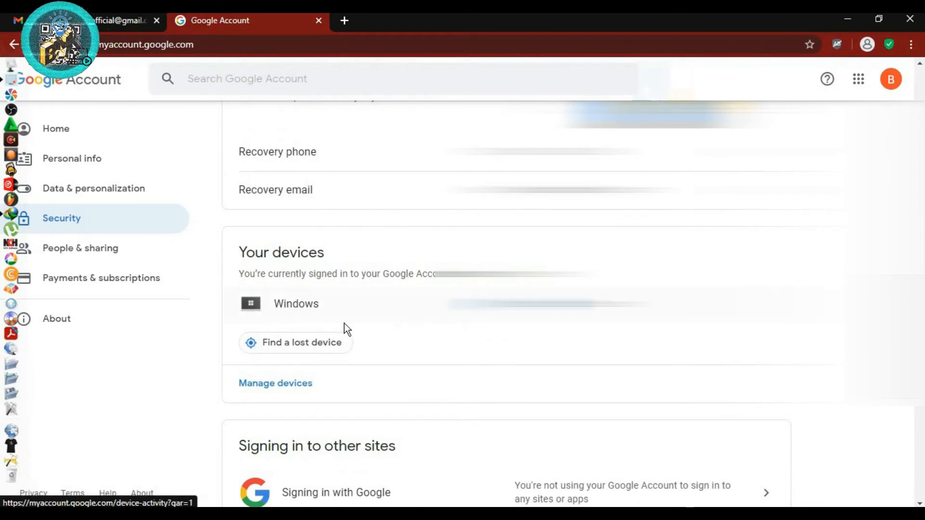
left_click(273, 383)
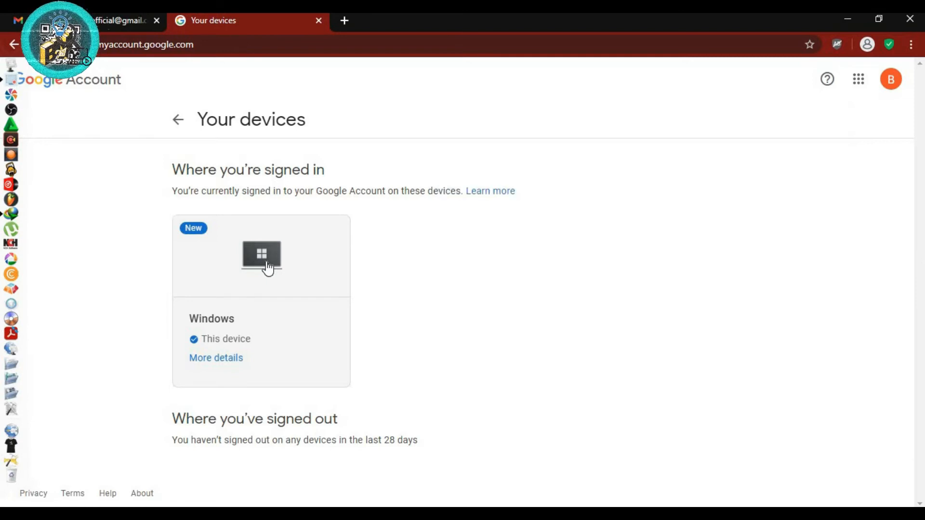
left_click(183, 124)
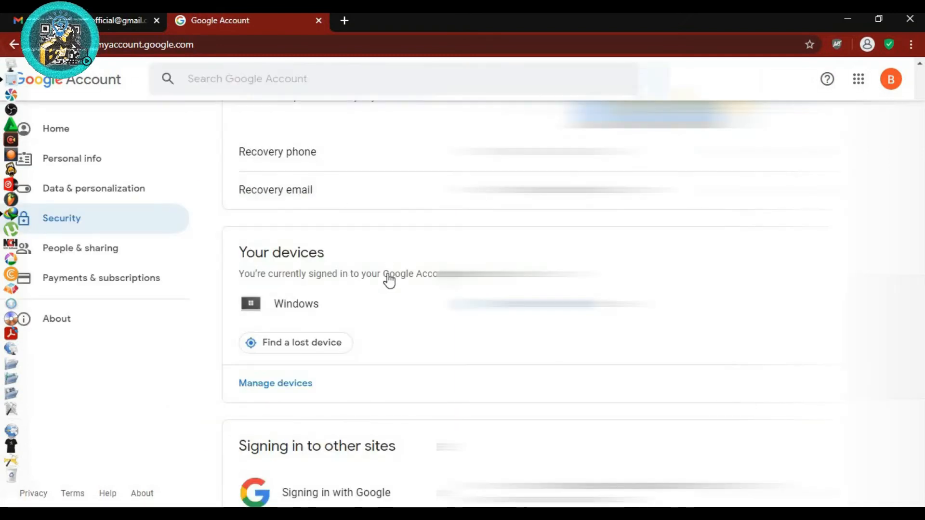
scroll(390, 279, "down", 4)
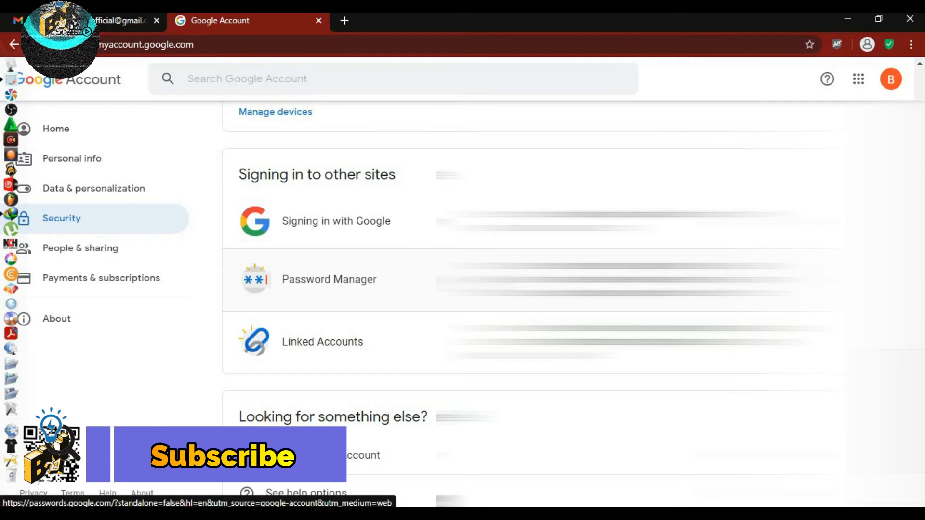
scroll(391, 280, "down", 2)
scroll(390, 280, "up", 8)
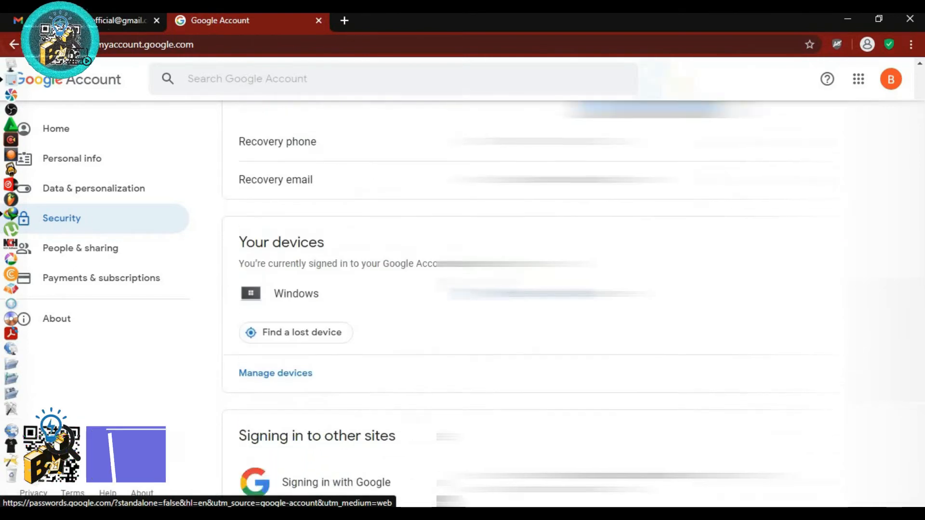
scroll(454, 279, "up", 7)
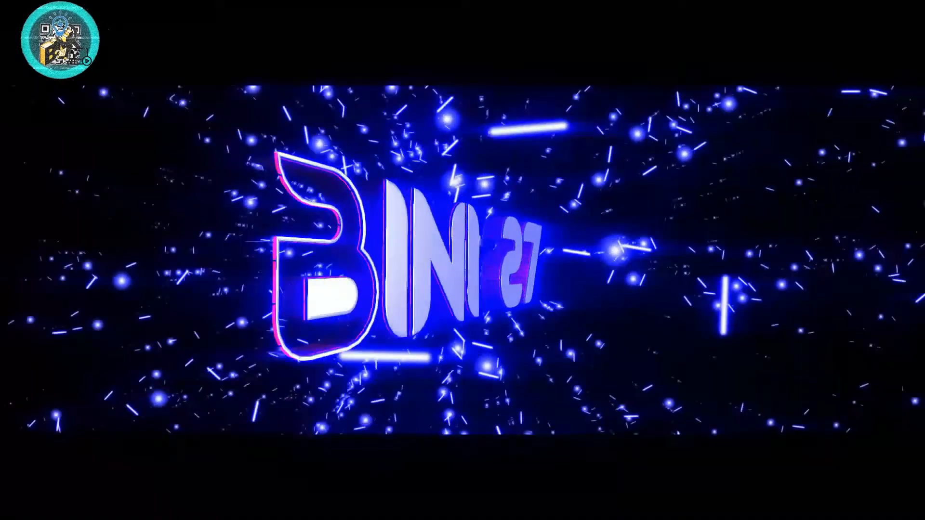